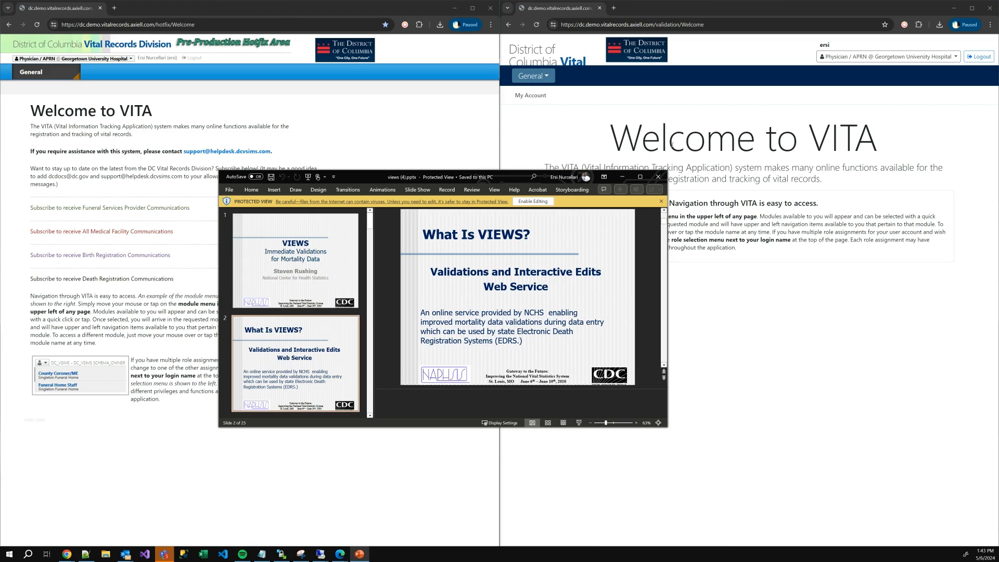
Minimise the VIEWS presentation and open the Deaths certificate queue in both the hotfix and validation sites.
{"action": "left_click", "coordinate": [622, 176]}
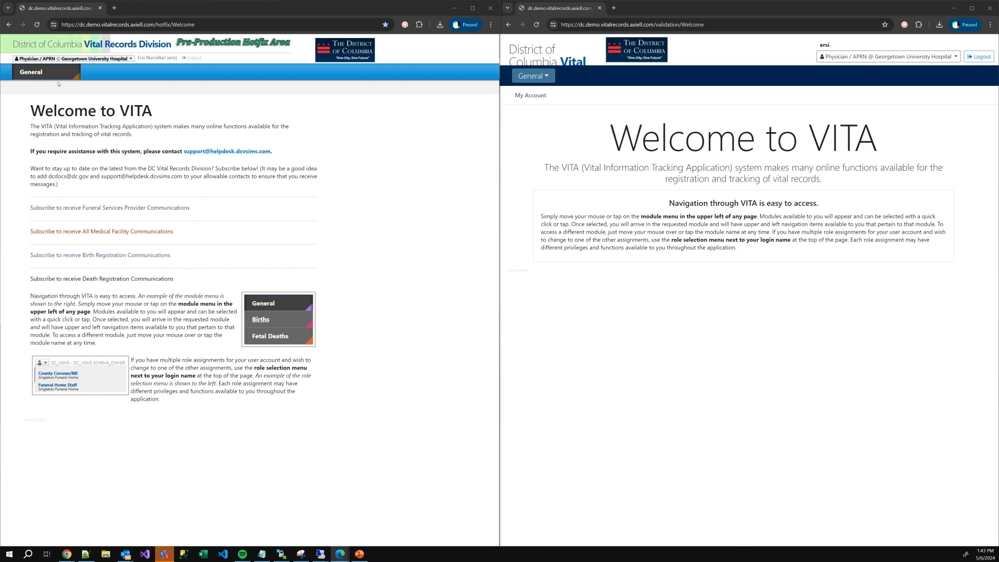
{"action": "left_click", "coordinate": [370, 179]}
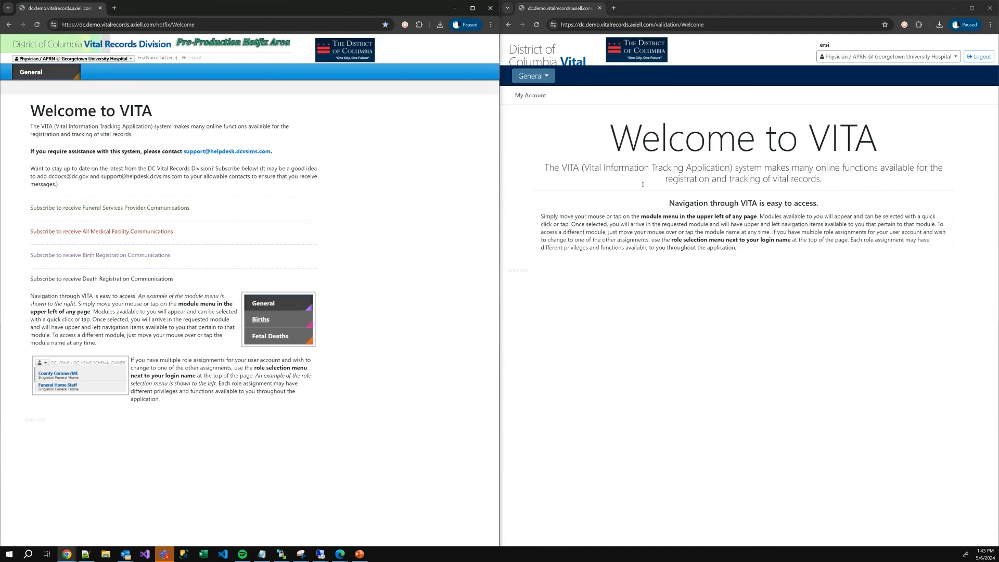
{"action": "left_click", "coordinate": [533, 76]}
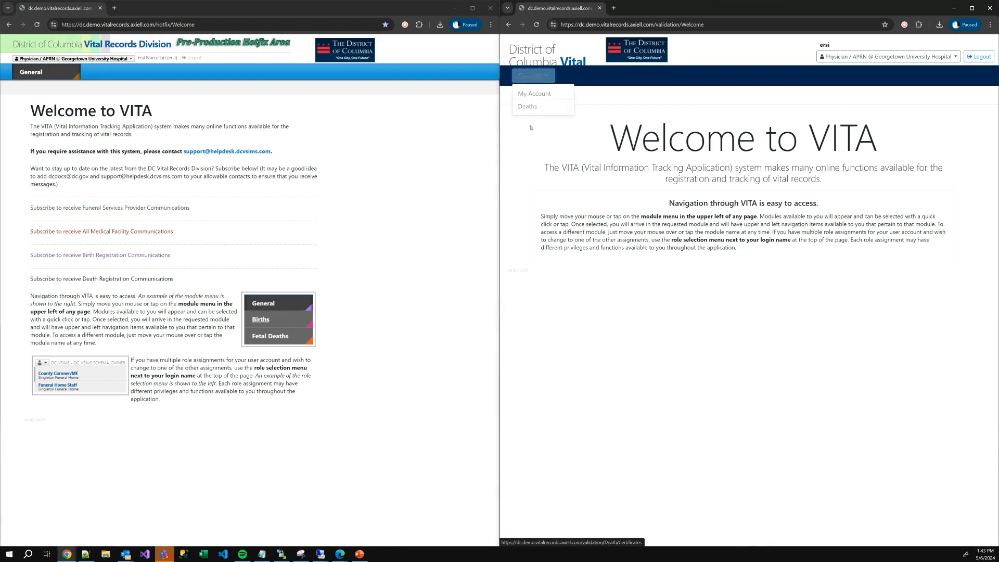
{"action": "left_click", "coordinate": [773, 175]}
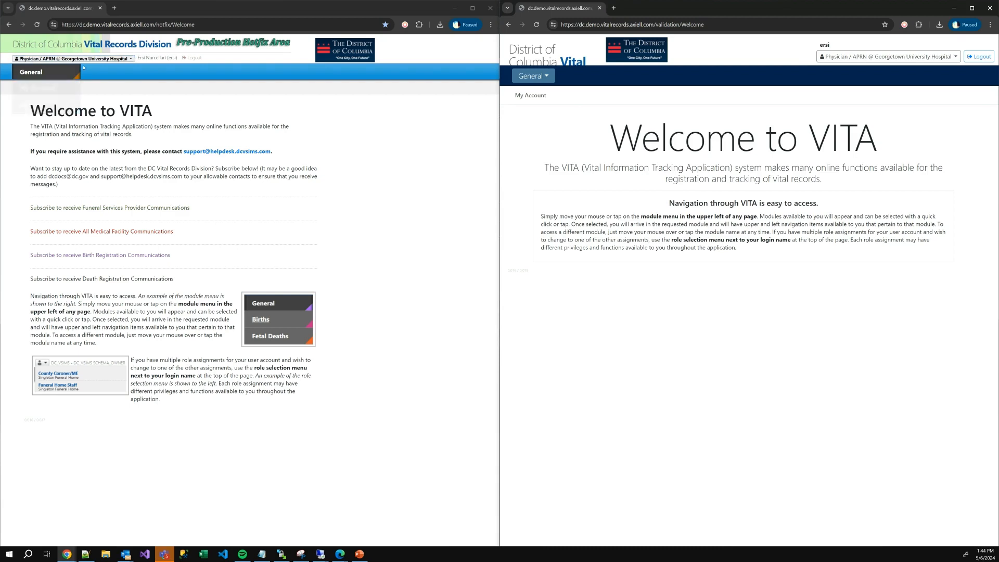
{"action": "mouse_move", "coordinate": [544, 81]}
{"action": "left_click", "coordinate": [536, 108]}
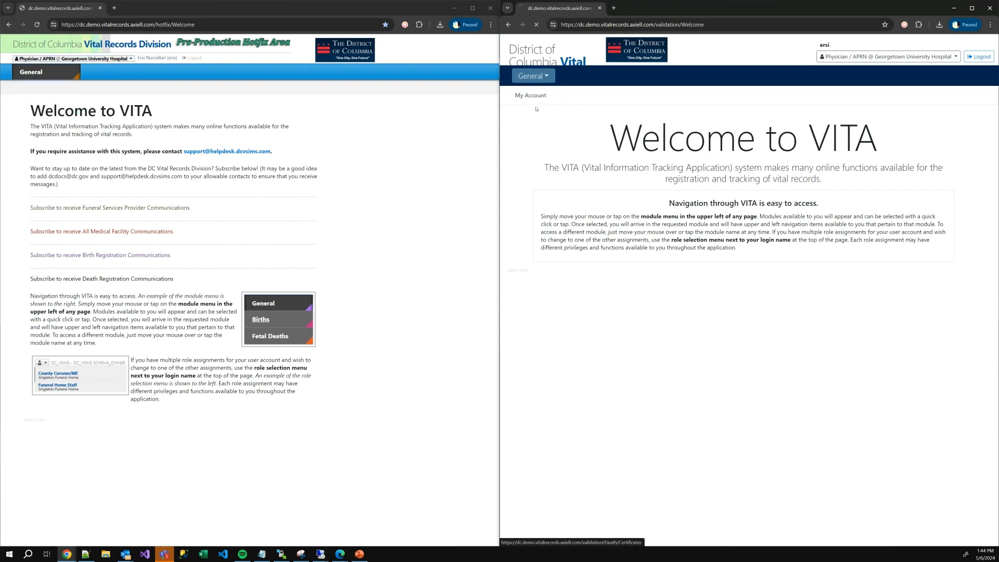
{"action": "mouse_move", "coordinate": [31, 74]}
{"action": "left_click", "coordinate": [27, 110]}
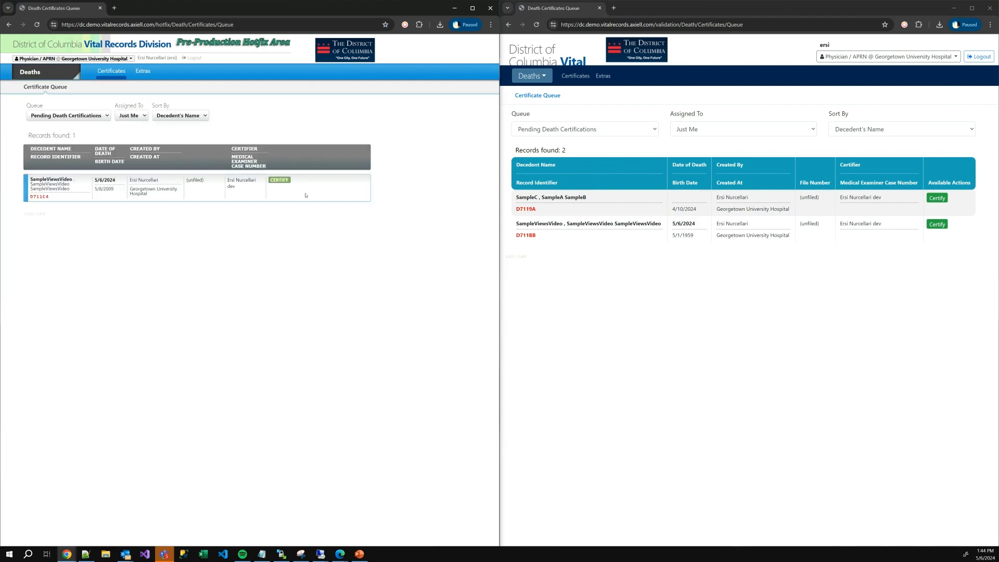
Open the pending death record for certification in the hotfix site and review its Cause of Death page.
{"action": "left_click", "coordinate": [279, 180]}
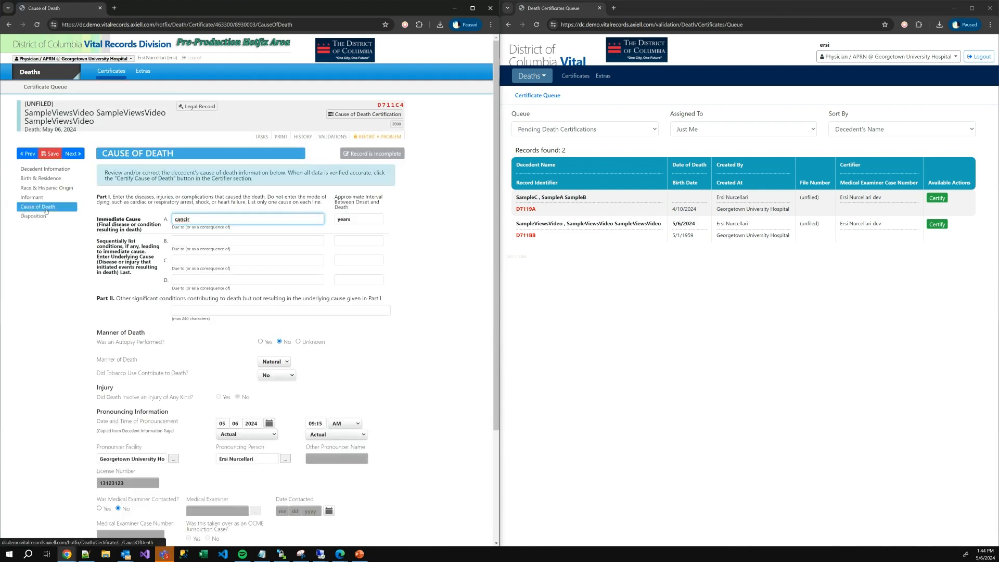
{"action": "scroll", "coordinate": [368, 279], "scroll_direction": "down", "scroll_amount": 2}
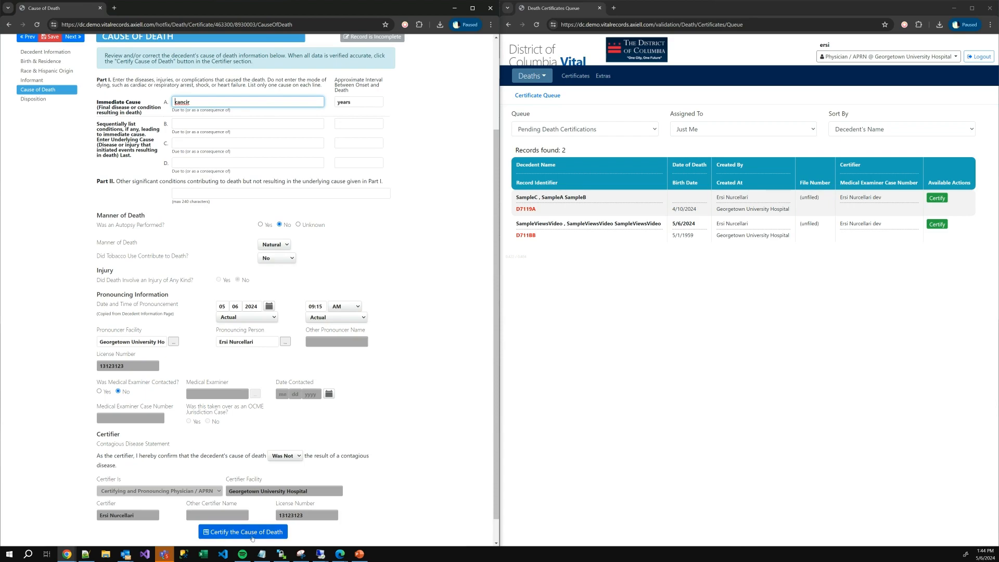
{"action": "scroll", "coordinate": [302, 204], "scroll_direction": "up", "scroll_amount": 2}
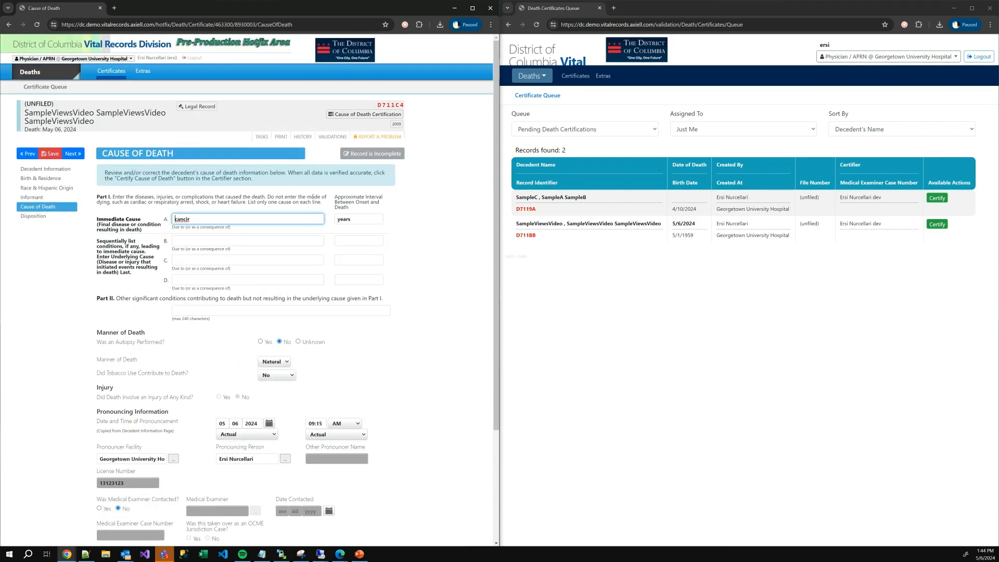
{"action": "left_click", "coordinate": [388, 234]}
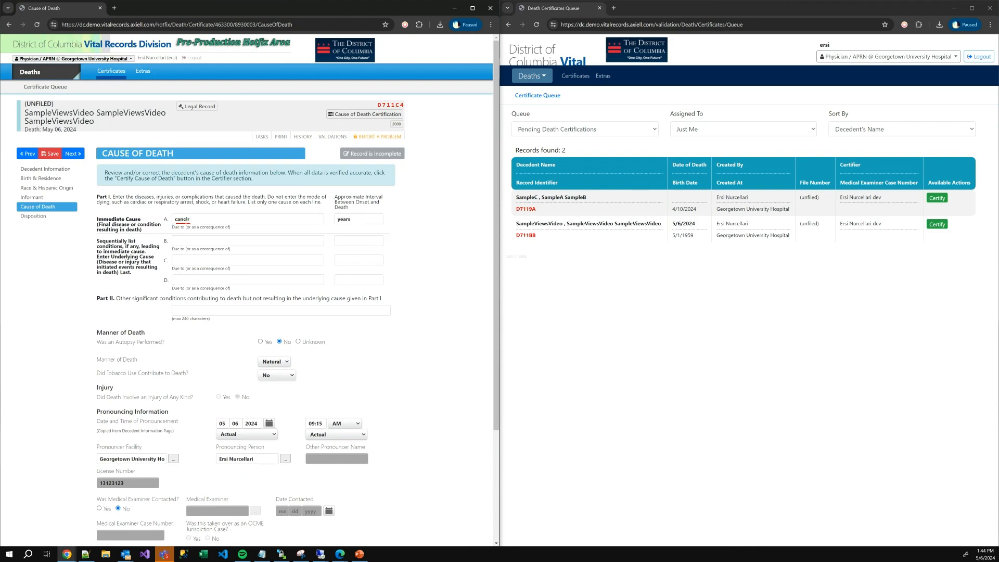
Correct the misspelled immediate cause on line A to the suggested spelling "cancer".
{"action": "left_click", "coordinate": [186, 219]}
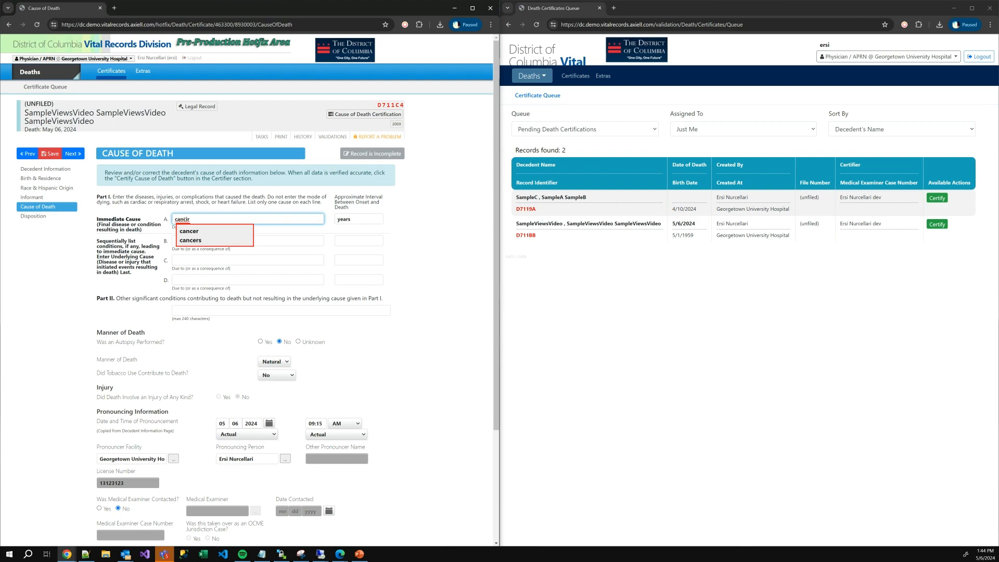
{"action": "left_click", "coordinate": [181, 232]}
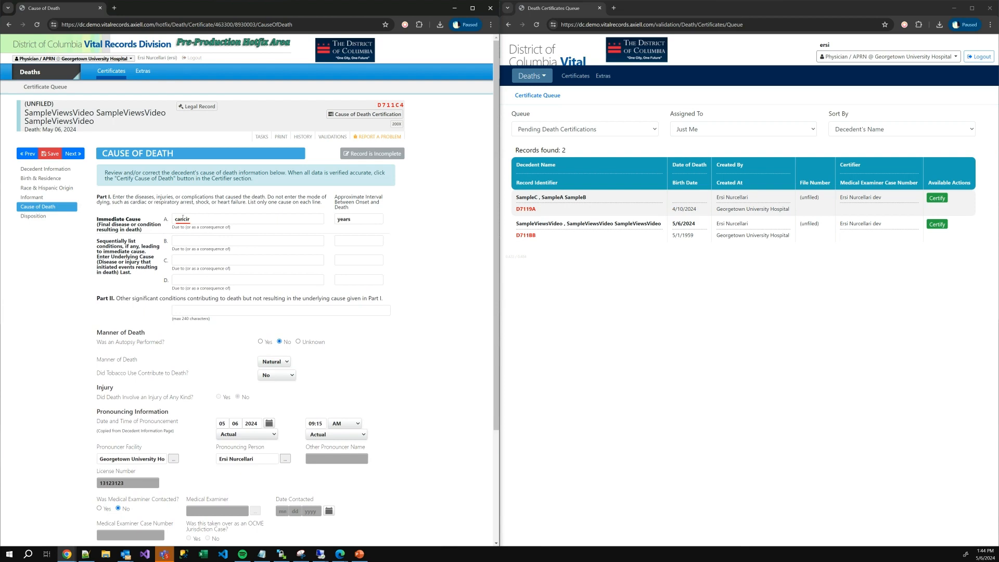
{"action": "left_click", "coordinate": [182, 219]}
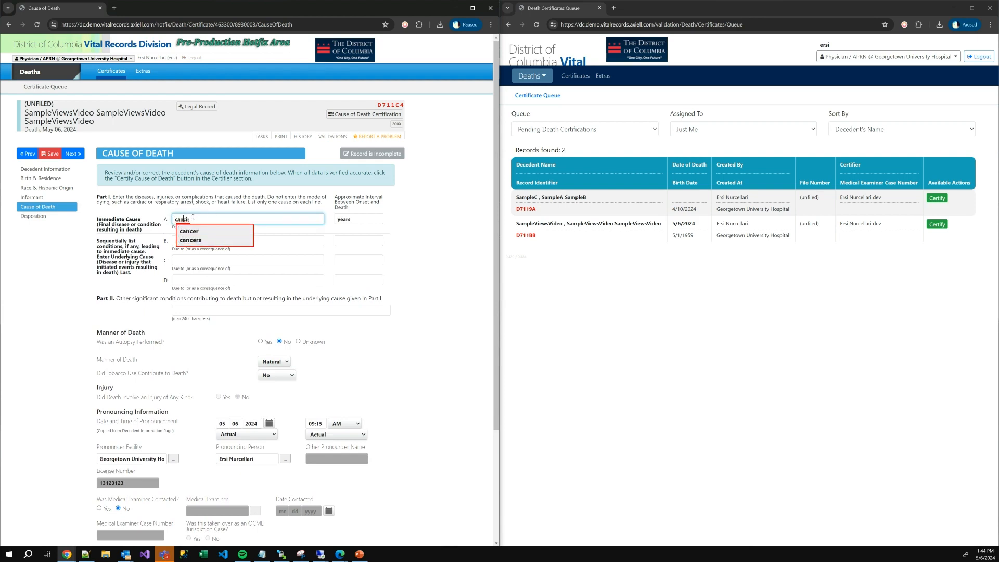
{"action": "left_click", "coordinate": [195, 231]}
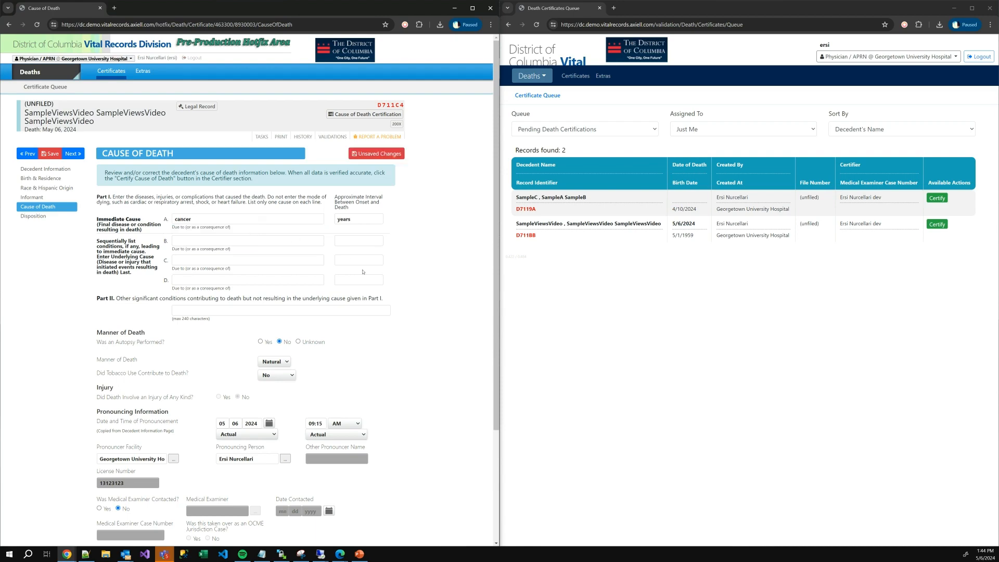
Start certifying the cause of death in the hotfix site and review the certification summary through to the PIN entry.
{"action": "scroll", "coordinate": [363, 271], "scroll_direction": "down", "scroll_amount": 3}
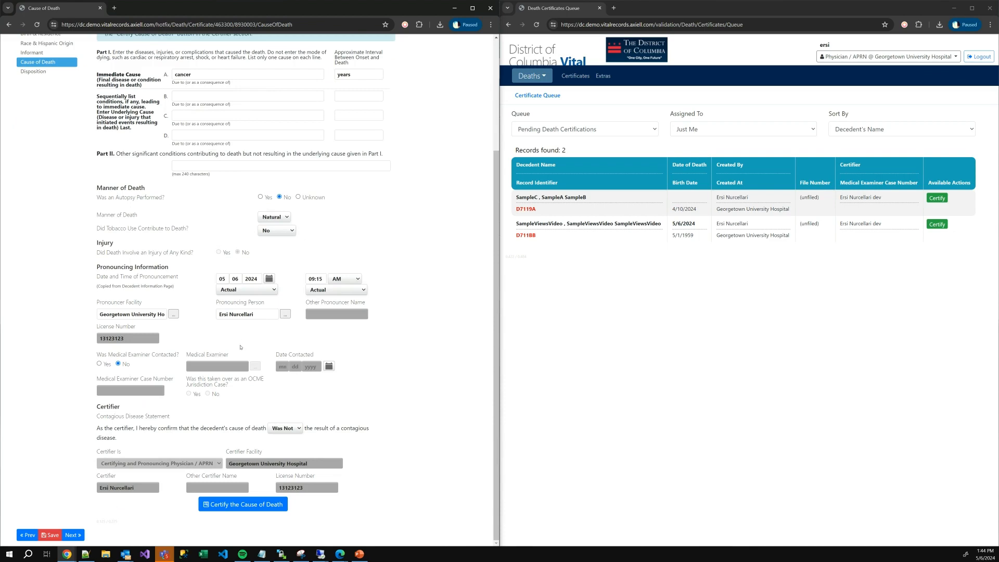
{"action": "left_click", "coordinate": [268, 506]}
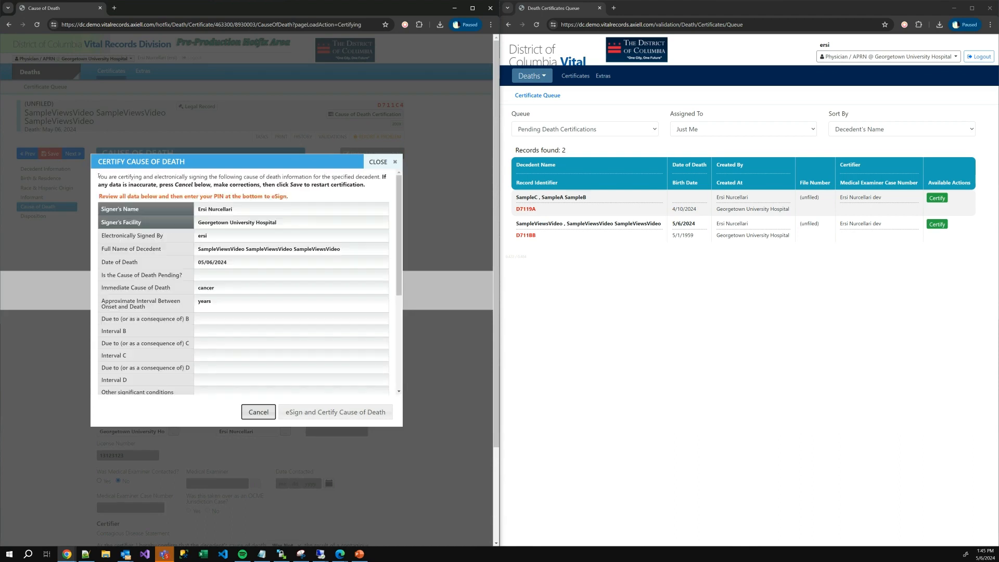
{"action": "scroll", "coordinate": [225, 254], "scroll_direction": "down", "scroll_amount": 5}
{"action": "scroll", "coordinate": [229, 266], "scroll_direction": "up", "scroll_amount": 5}
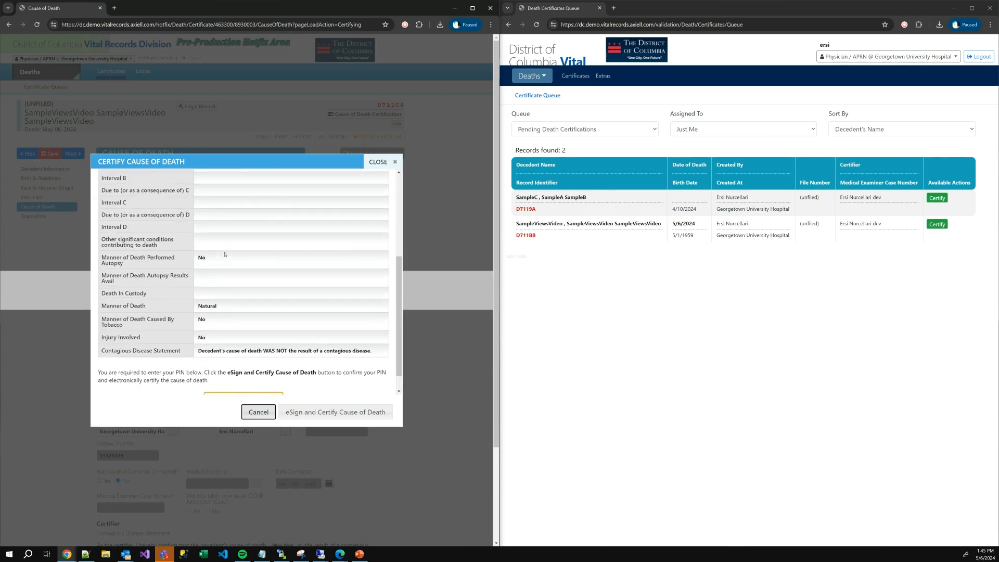
{"action": "scroll", "coordinate": [245, 304], "scroll_direction": "down", "scroll_amount": 4}
{"action": "left_click", "coordinate": [251, 384]}
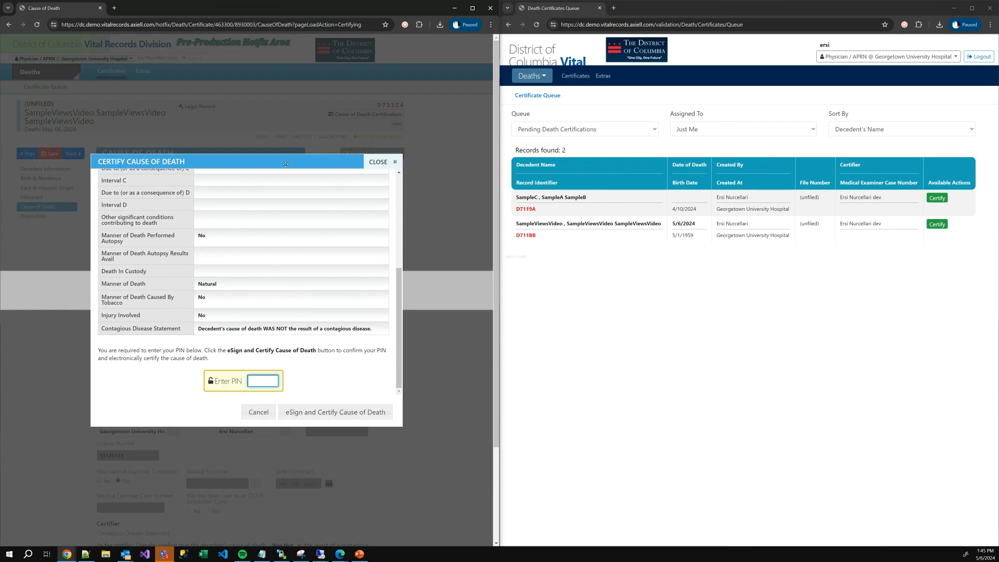
Open the 5/6/2024 death record for certification in the validation site and dismiss the VIEWS prompt.
{"action": "left_click", "coordinate": [915, 283]}
{"action": "left_click", "coordinate": [936, 224]}
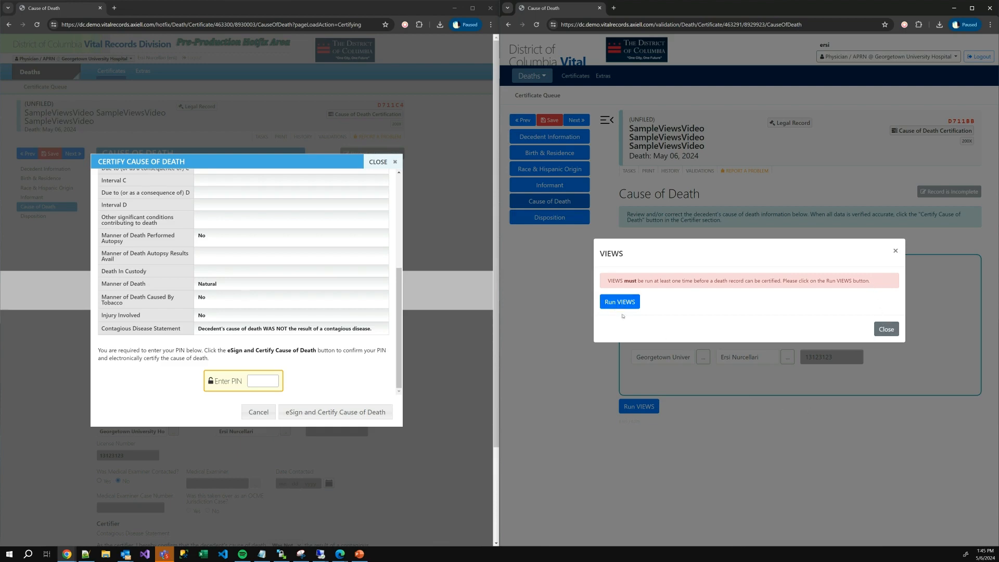
{"action": "left_click", "coordinate": [886, 329]}
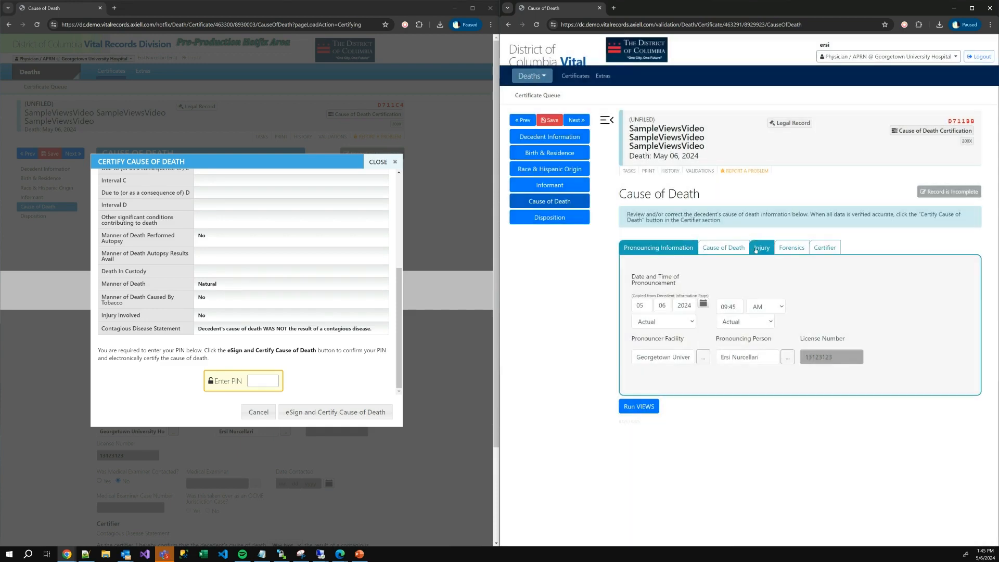
Look through the Cause of Death, Injury and Forensics sections, and run VIEWS from the Cause of Death section.
{"action": "left_click", "coordinate": [723, 248]}
{"action": "left_click", "coordinate": [768, 248]}
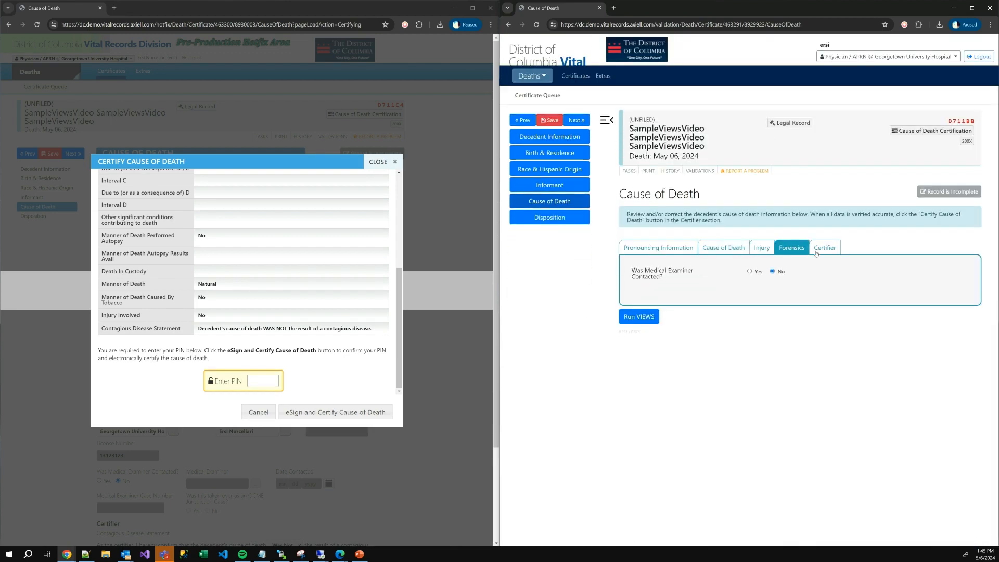
{"action": "left_click", "coordinate": [791, 247]}
{"action": "left_click", "coordinate": [723, 247]}
{"action": "scroll", "coordinate": [773, 356], "scroll_direction": "down", "scroll_amount": 3}
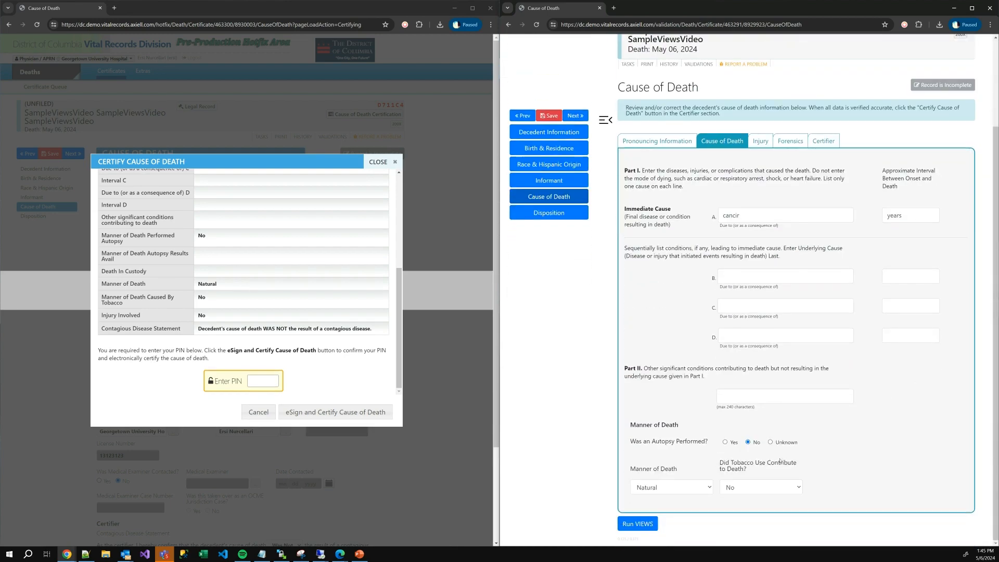
{"action": "left_click", "coordinate": [643, 523]}
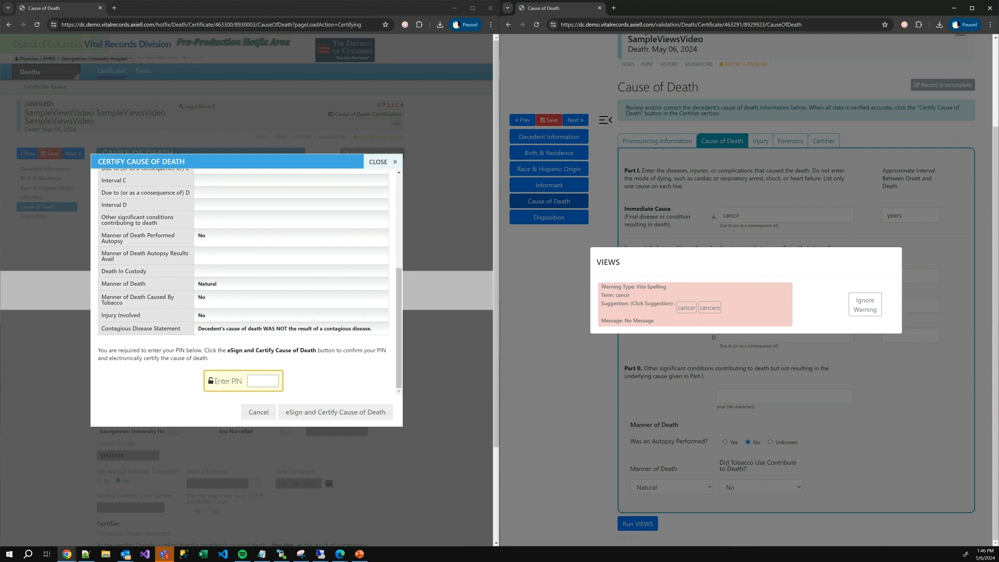
Examine the VIEWS spelling warning's type, term, suggestions and message, and ignore the warning.
{"action": "left_click_drag", "start_coordinate": [602, 286], "coordinate": [665, 287]}
{"action": "left_click_drag", "start_coordinate": [615, 295], "coordinate": [634, 300]}
{"action": "left_click_drag", "start_coordinate": [602, 304], "coordinate": [674, 303]}
{"action": "left_click", "coordinate": [658, 309]}
{"action": "left_click_drag", "start_coordinate": [602, 321], "coordinate": [658, 317]}
{"action": "left_click", "coordinate": [611, 321]}
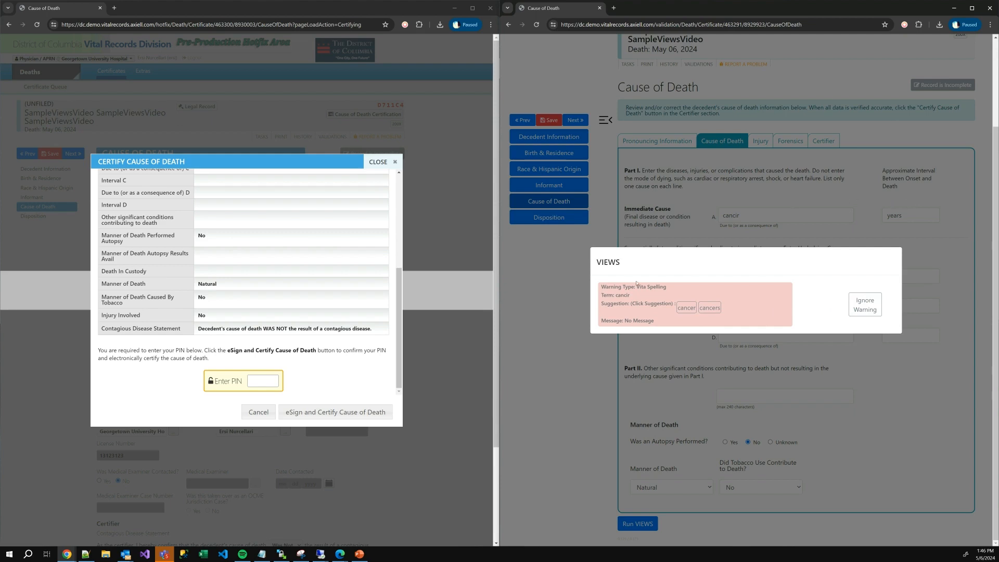
{"action": "left_click", "coordinate": [871, 311]}
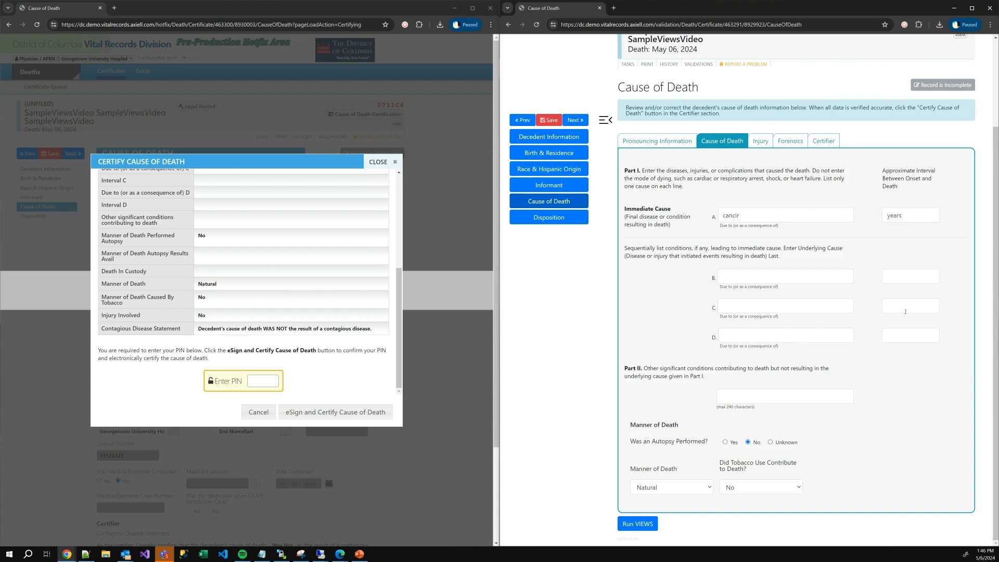
Change the immediate cause on line A to "lung cancir" and save the record.
{"action": "left_click_drag", "start_coordinate": [743, 215], "coordinate": [689, 217]}
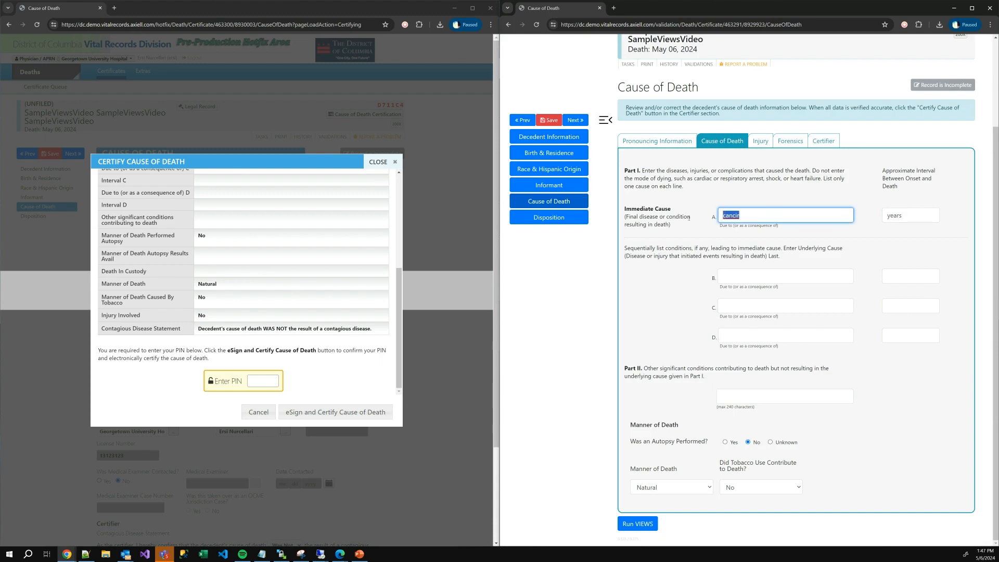
{"action": "left_click", "coordinate": [760, 216]}
{"action": "type", "text": "lung"}
{"action": "left_click", "coordinate": [686, 166]}
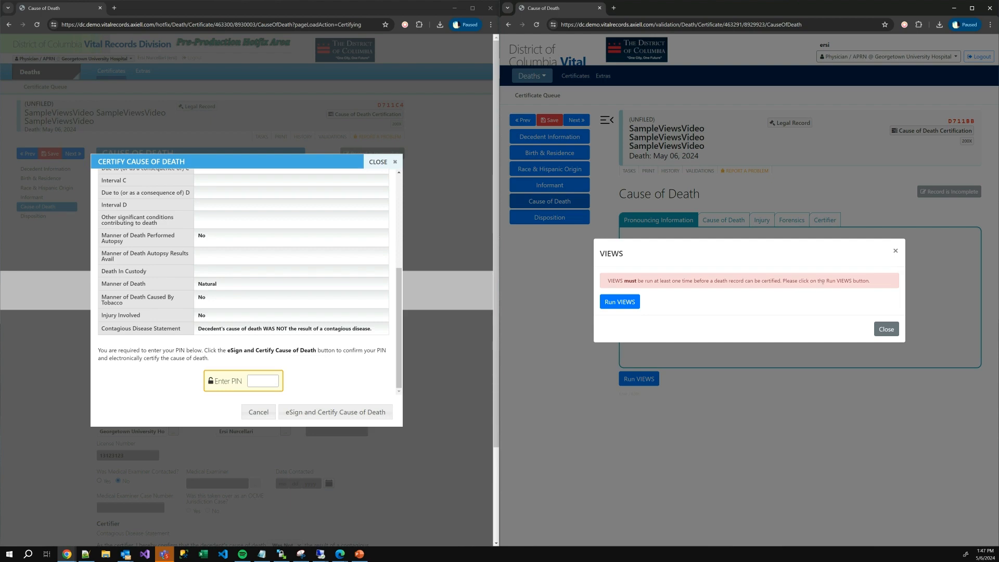
Dismiss the VIEWS prompt, return to the Cause of Death section and run VIEWS on the "lung cancir" entry.
{"action": "left_click", "coordinate": [876, 331]}
{"action": "left_click", "coordinate": [724, 220]}
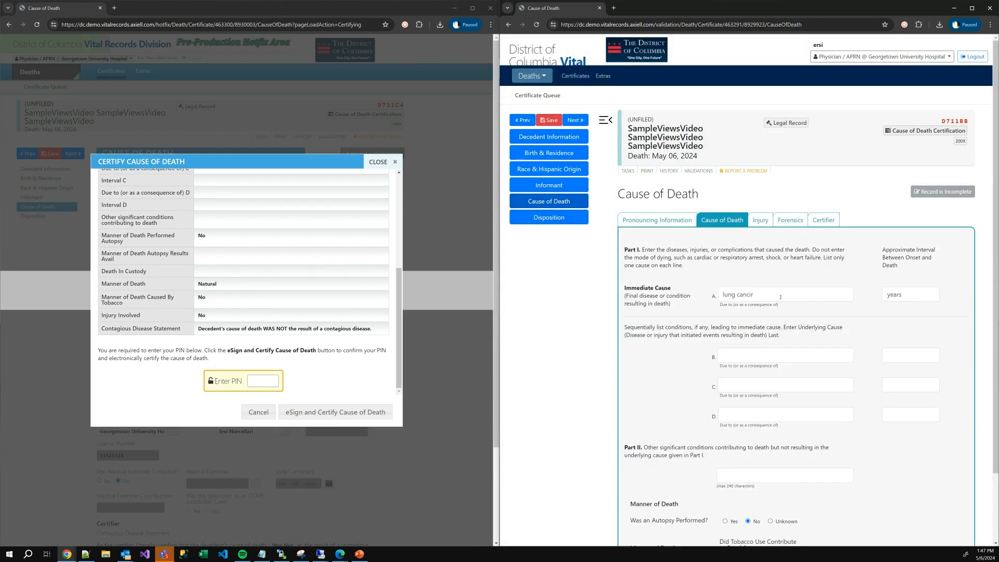
{"action": "left_click_drag", "start_coordinate": [781, 297], "coordinate": [719, 298]}
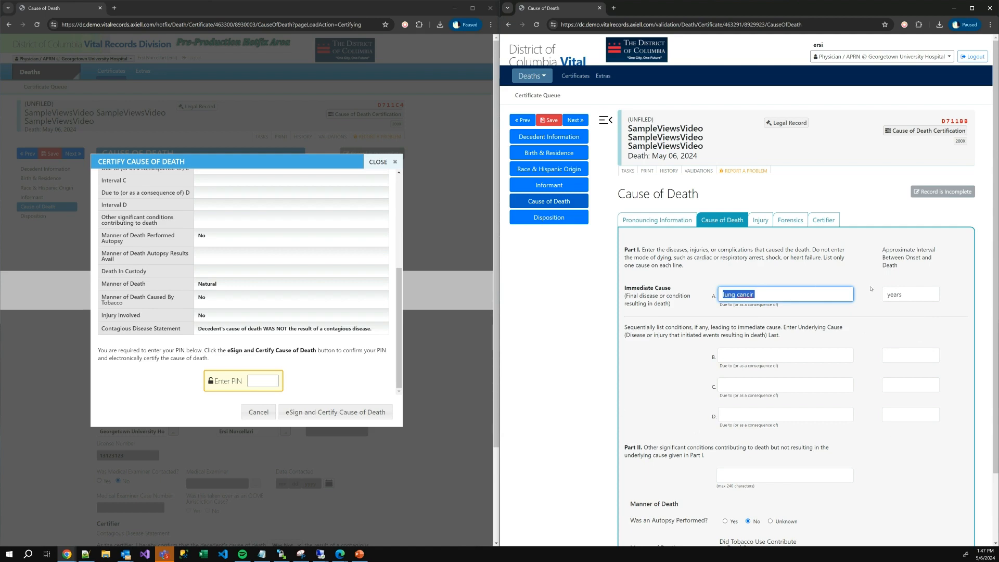
{"action": "left_click", "coordinate": [763, 298]}
{"action": "scroll", "coordinate": [709, 452], "scroll_direction": "down", "scroll_amount": 2}
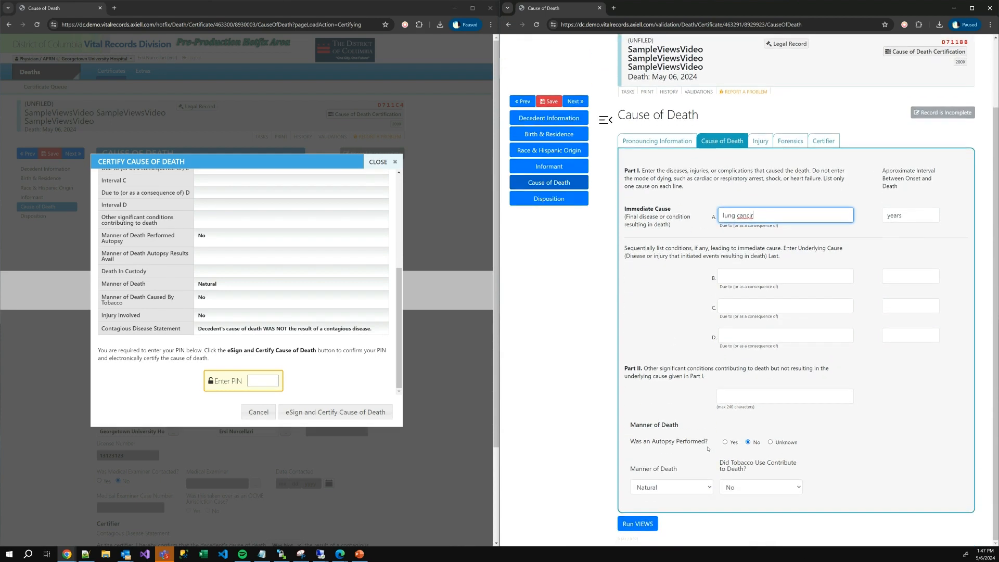
{"action": "left_click", "coordinate": [641, 524]}
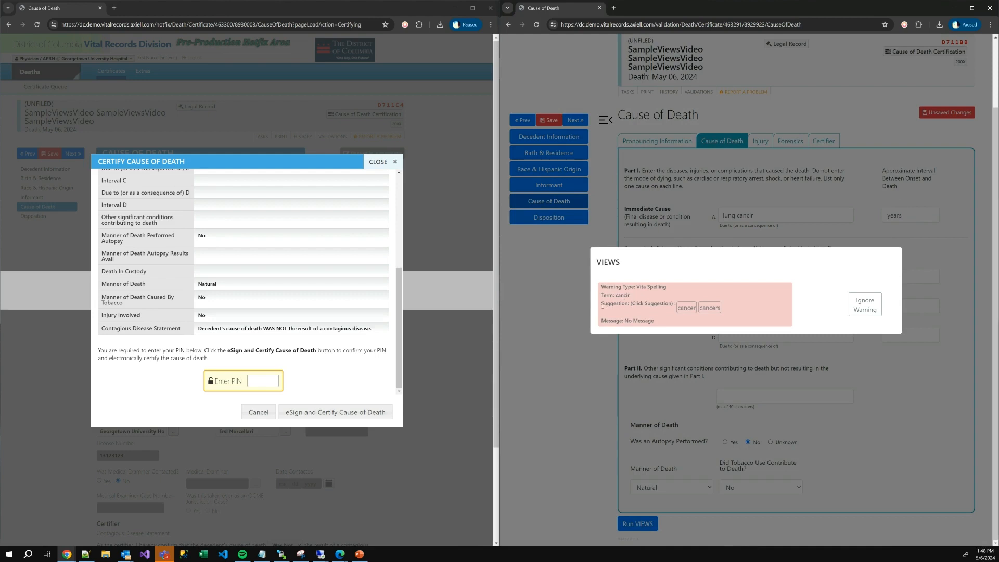
Accept the suggested spelling "cancer" for the immediate cause and save the record.
{"action": "left_click", "coordinate": [709, 307]}
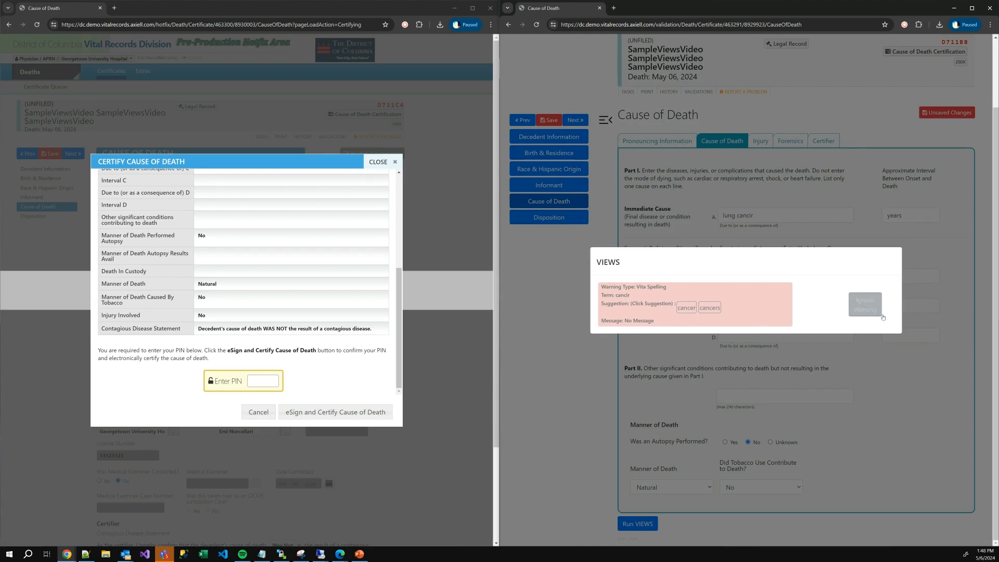
{"action": "left_click", "coordinate": [687, 308]}
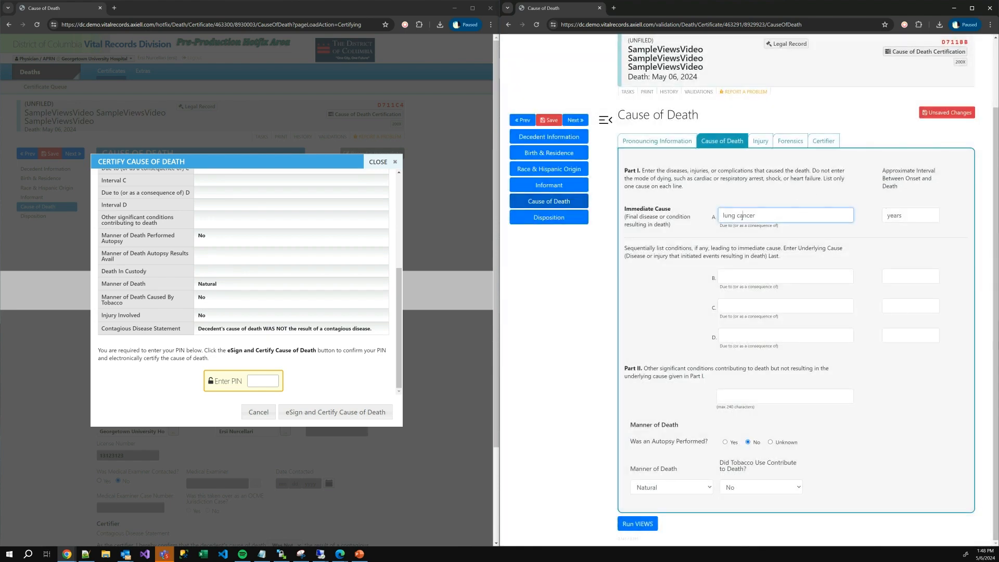
{"action": "double_click", "coordinate": [745, 216]}
{"action": "left_click", "coordinate": [830, 244]}
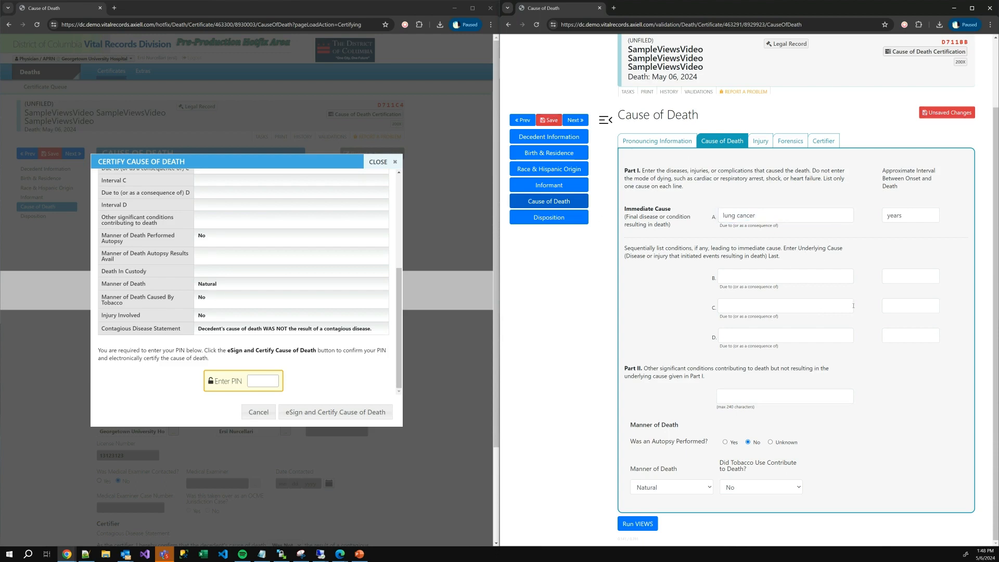
{"action": "left_click", "coordinate": [551, 121]}
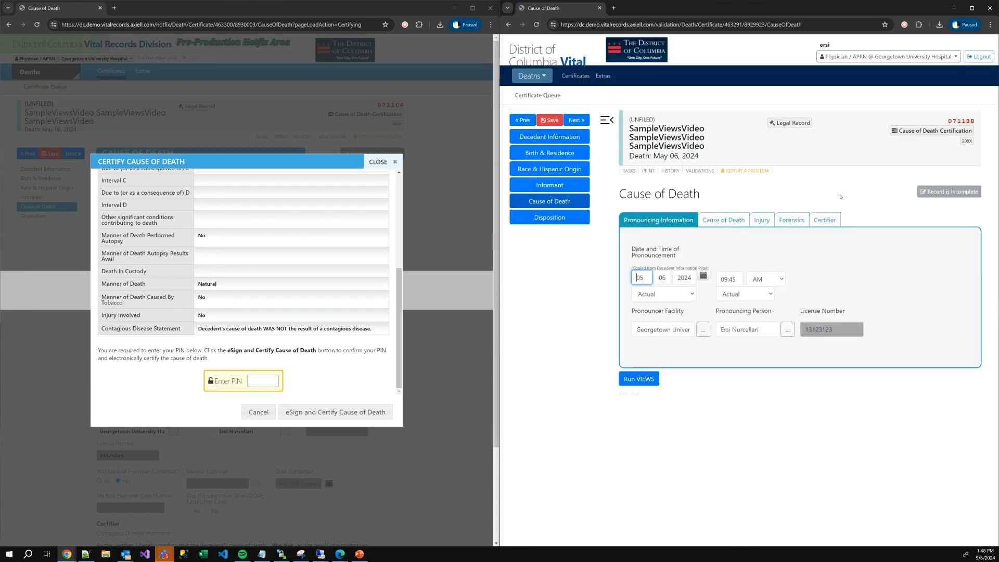
Review the validation record's cause-of-death subsections, reload the page, and check the immediate cause and manner of death entries.
{"action": "left_click", "coordinate": [723, 220]}
{"action": "left_click", "coordinate": [761, 221]}
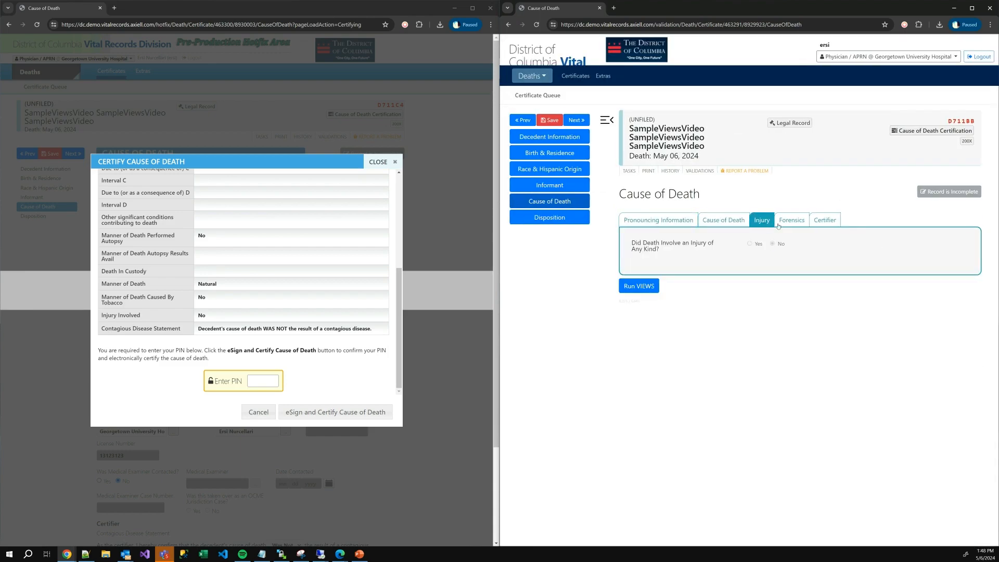
{"action": "left_click", "coordinate": [790, 224]}
{"action": "left_click", "coordinate": [822, 222]}
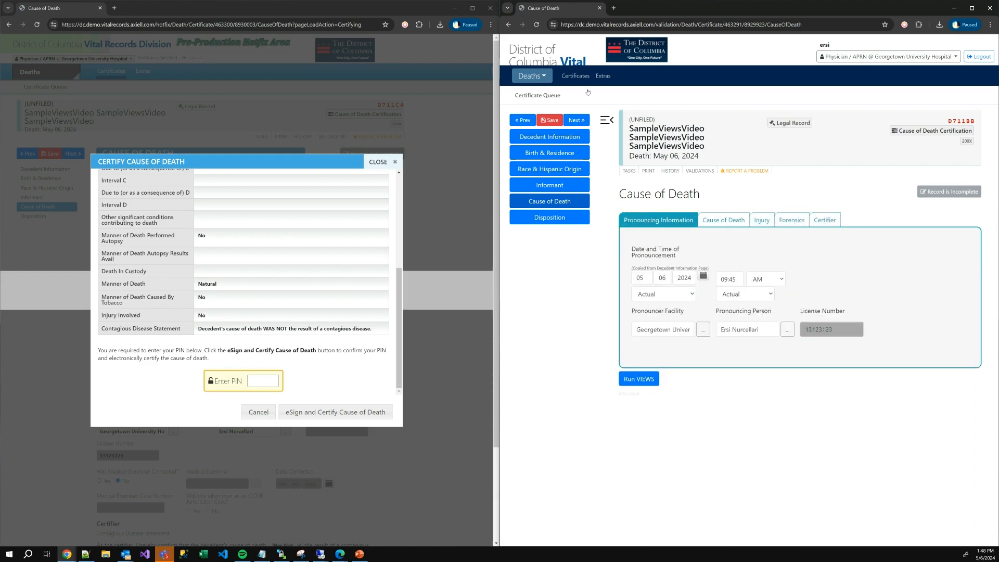
{"action": "left_click", "coordinate": [536, 25]}
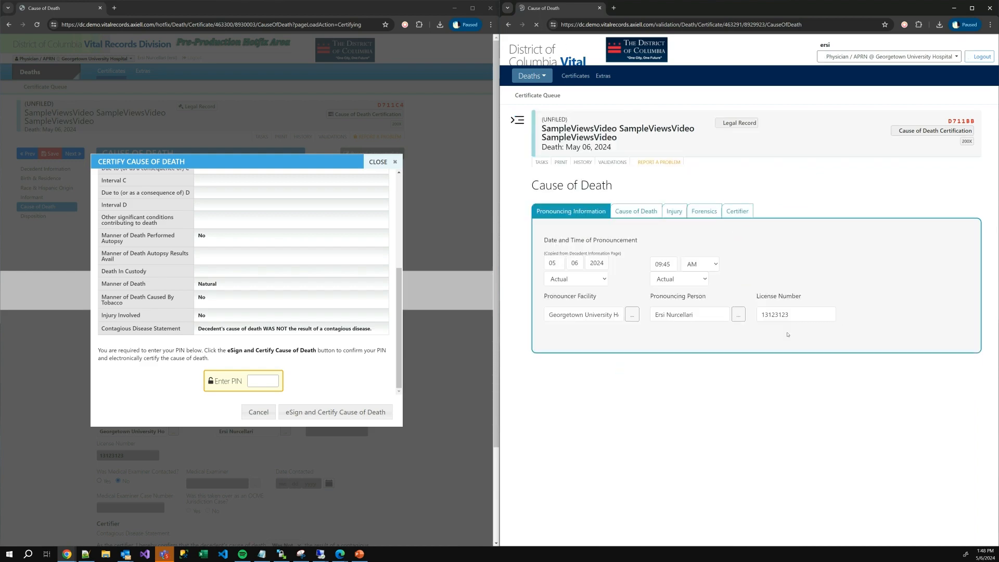
{"action": "left_click", "coordinate": [739, 222]}
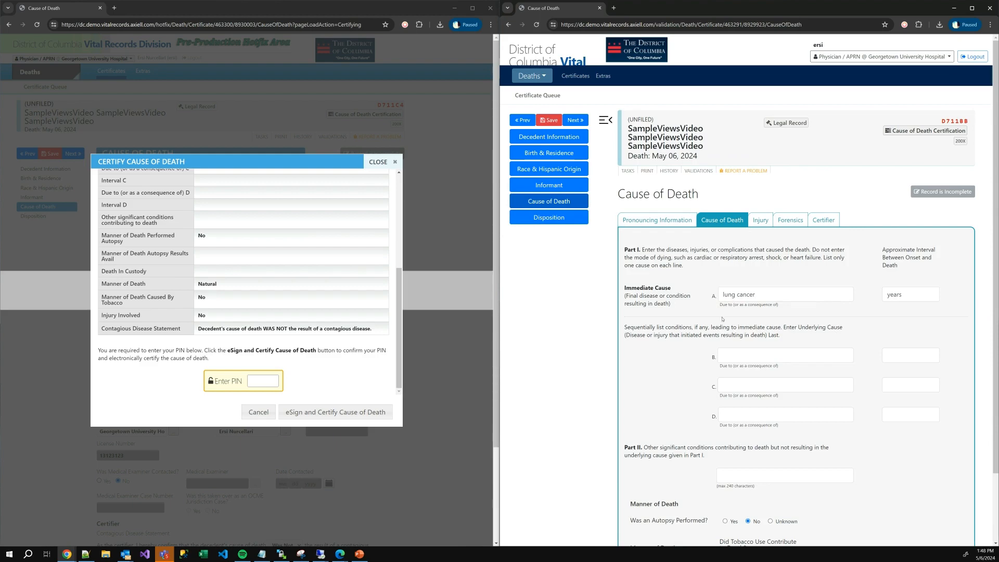
{"action": "scroll", "coordinate": [789, 358], "scroll_direction": "down", "scroll_amount": 2}
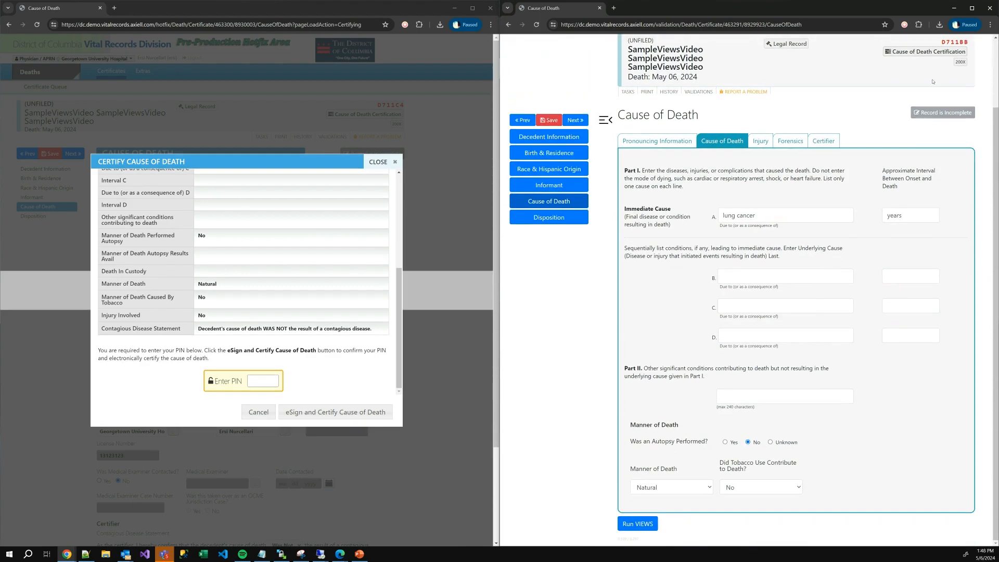
Start certifying the cause of death on the validation record and review the information listed for signing.
{"action": "left_click", "coordinate": [824, 140]}
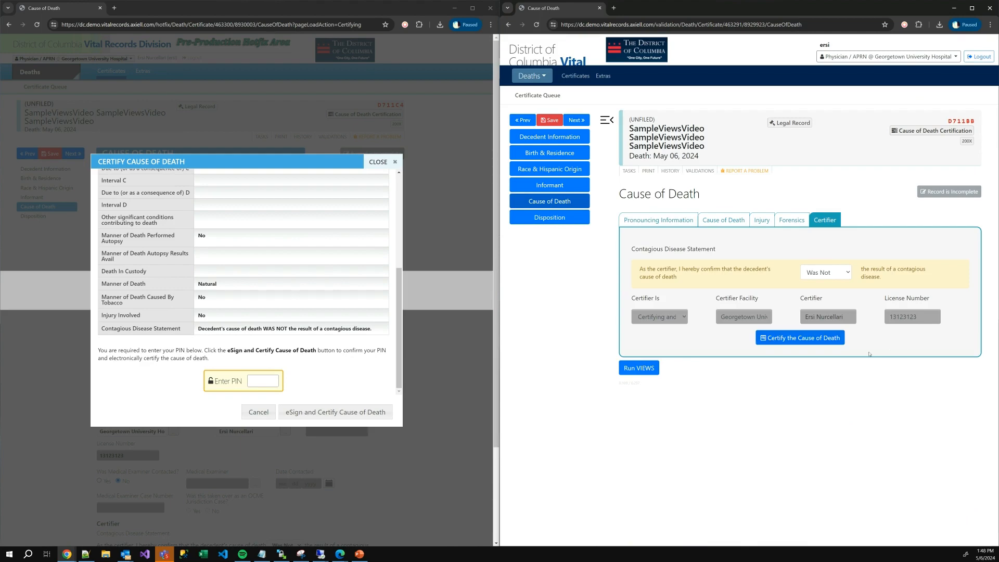
{"action": "left_click", "coordinate": [789, 339]}
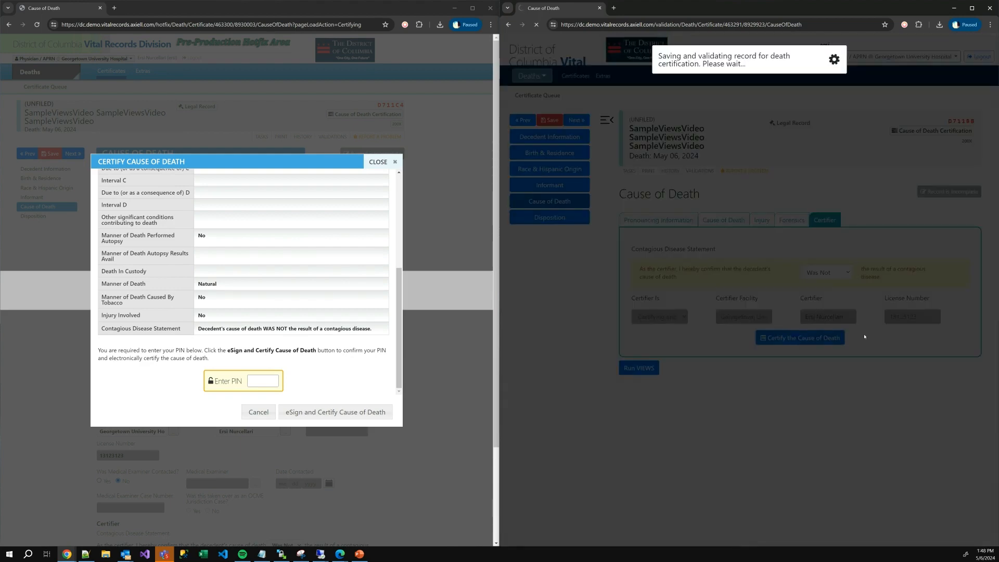
{"action": "scroll", "coordinate": [798, 220], "scroll_direction": "down", "scroll_amount": 2}
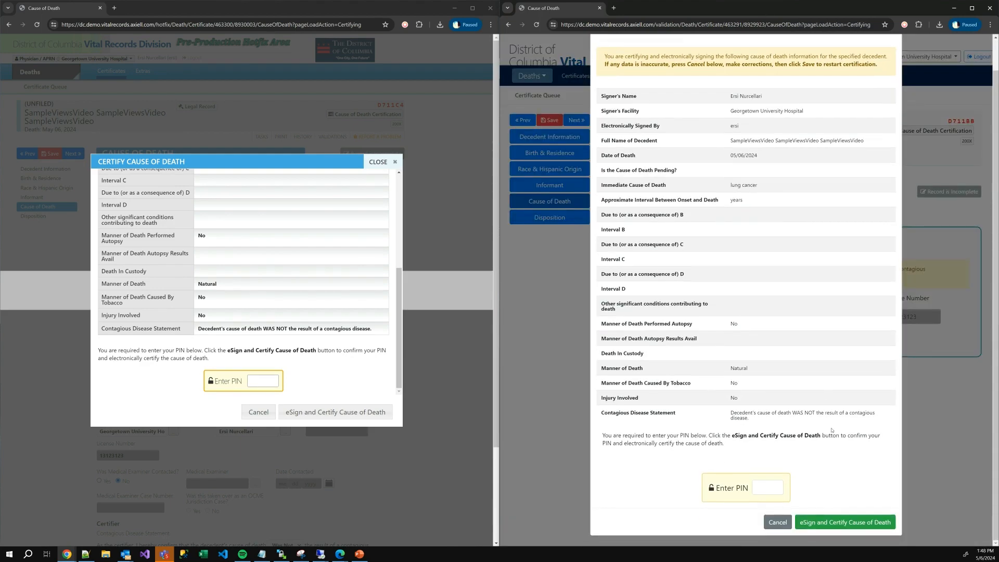
{"action": "scroll", "coordinate": [672, 124], "scroll_direction": "up", "scroll_amount": 1}
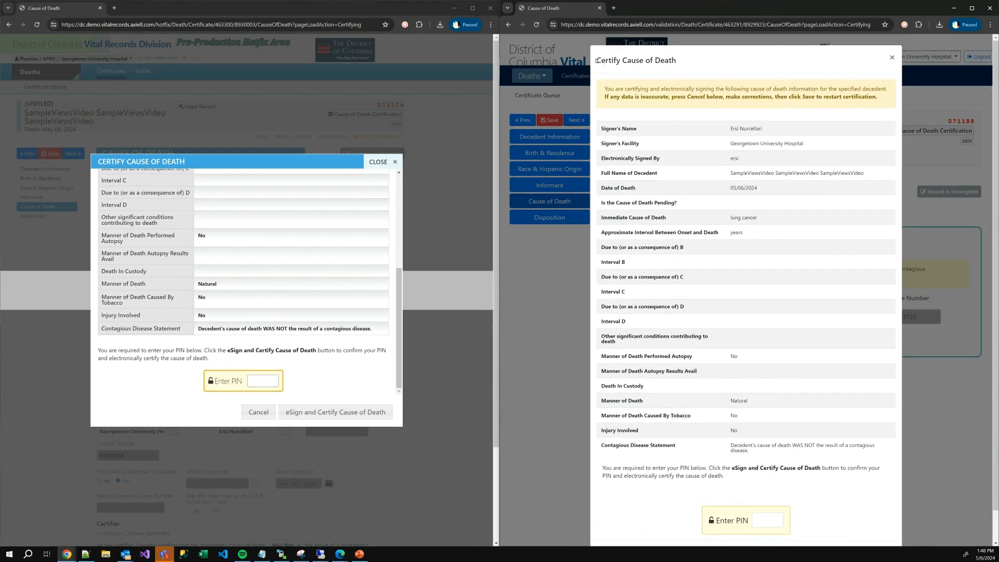
{"action": "left_click_drag", "start_coordinate": [596, 61], "coordinate": [825, 489]}
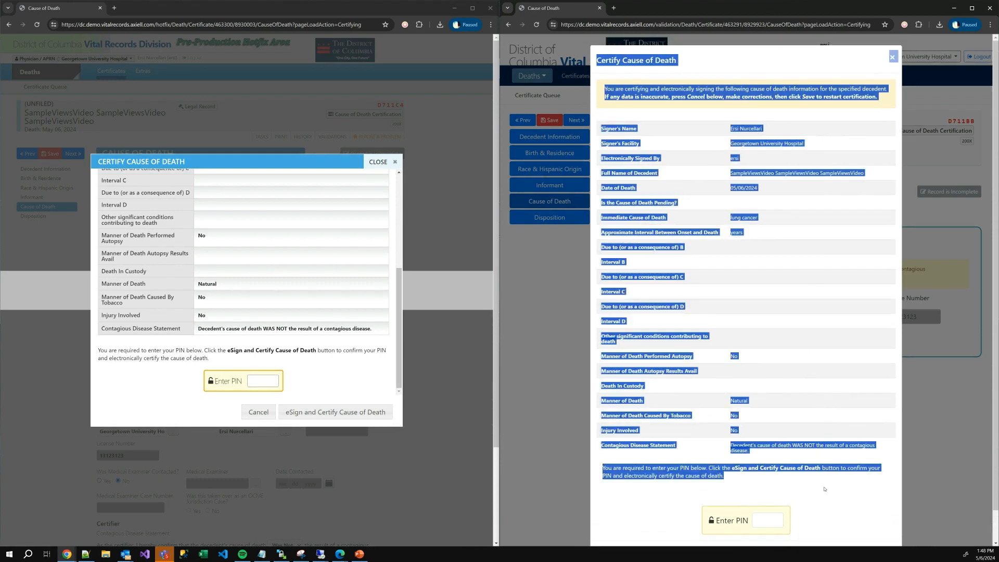
{"action": "left_click", "coordinate": [798, 447]}
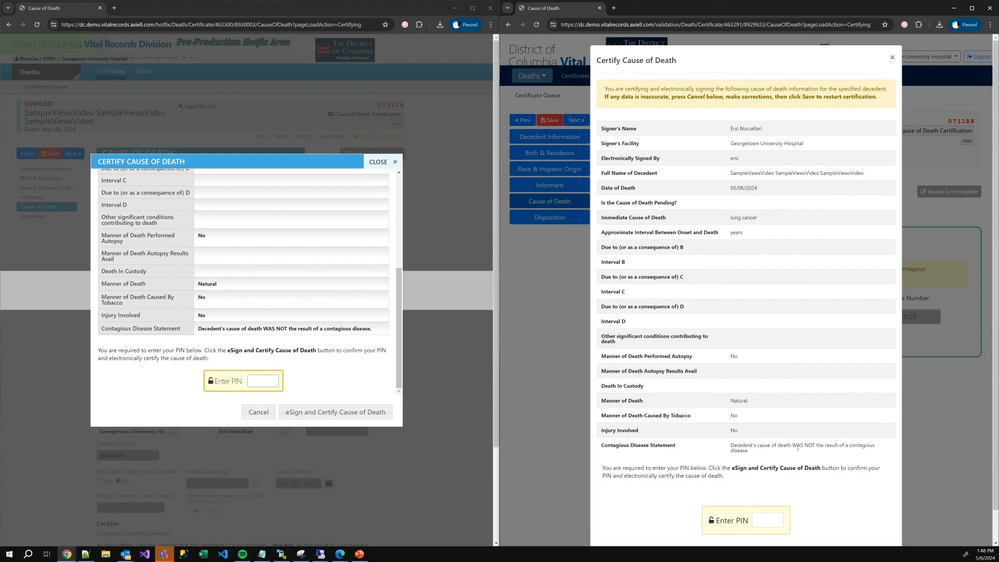
Enter the certifier's PIN in the Certify Cause of Death forms of both the validation and hotfix sites.
{"action": "scroll", "coordinate": [779, 468], "scroll_direction": "down", "scroll_amount": 1}
{"action": "left_click", "coordinate": [766, 484]}
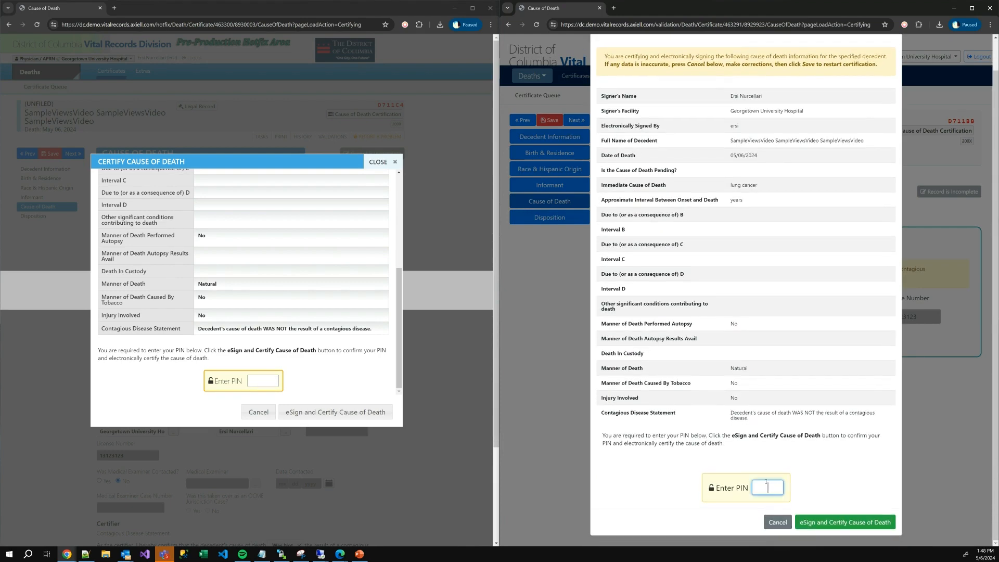
{"action": "type", "text": "****"}
{"action": "left_click", "coordinate": [261, 380]}
{"action": "type", "text": "****"}
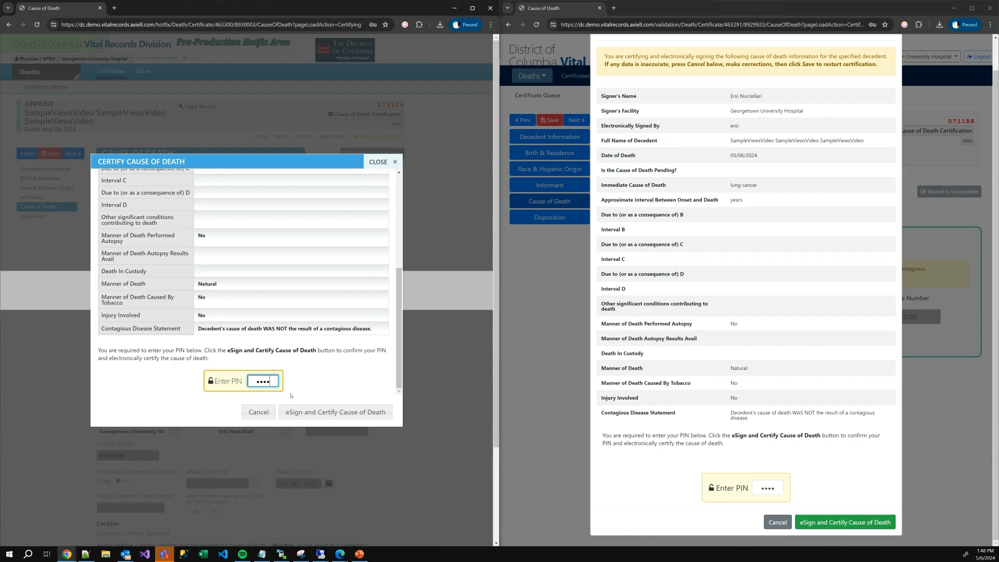
eSign and certify the cause of death on the hotfix record and the validation record, affirming that the information is accurate.
{"action": "left_click", "coordinate": [324, 413]}
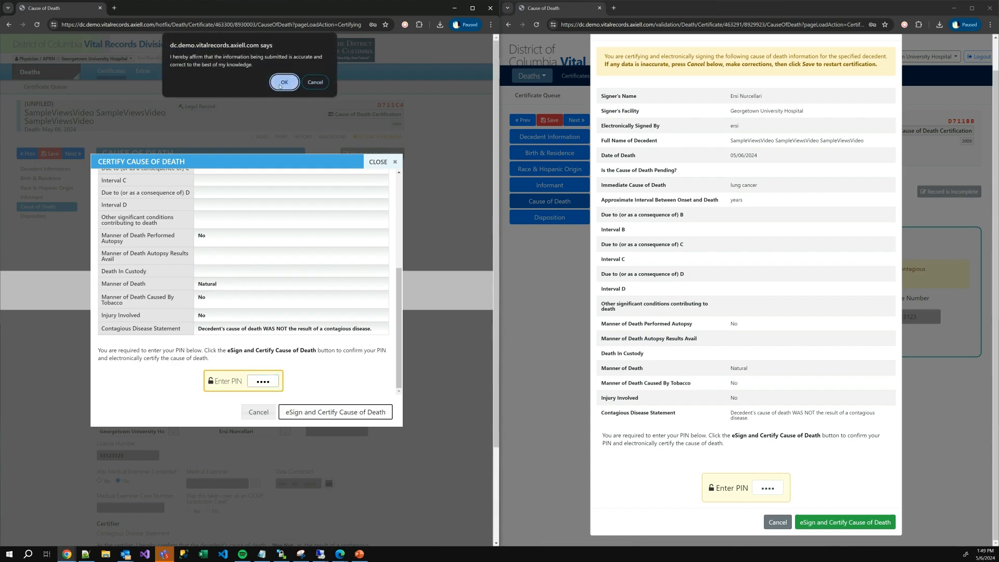
{"action": "left_click", "coordinate": [280, 84]}
{"action": "left_click", "coordinate": [844, 522]}
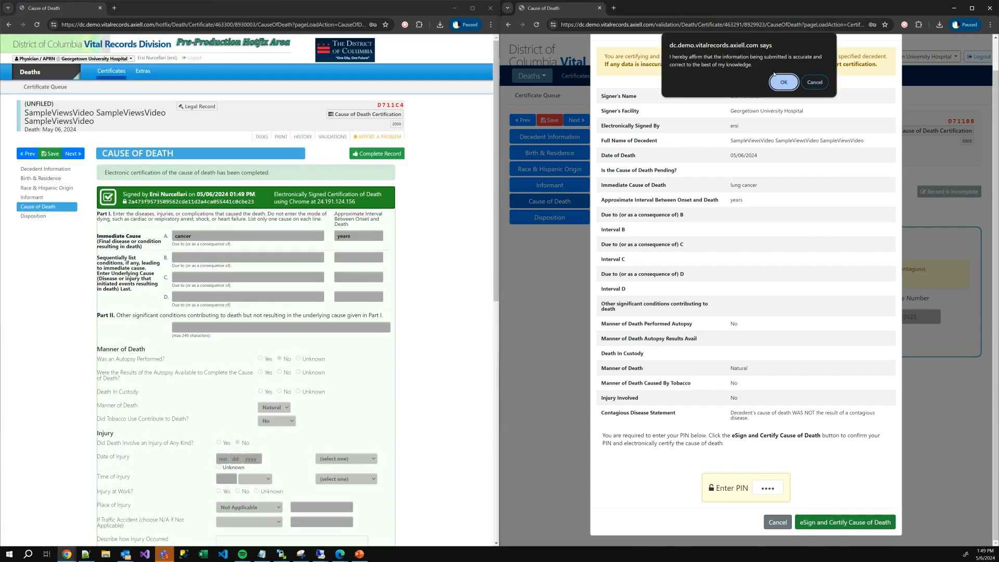
{"action": "left_click", "coordinate": [783, 82]}
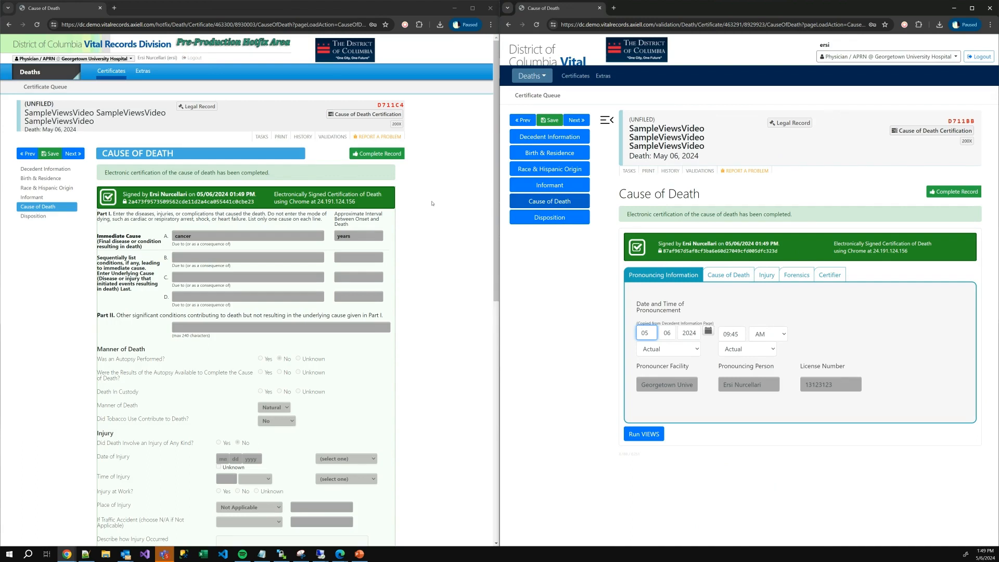
Compare the electronic signature details on both certified records and inspect the validation record's Cause of Death, Injury, Forensics and Certifier sections.
{"action": "left_click_drag", "start_coordinate": [121, 194], "coordinate": [257, 194]}
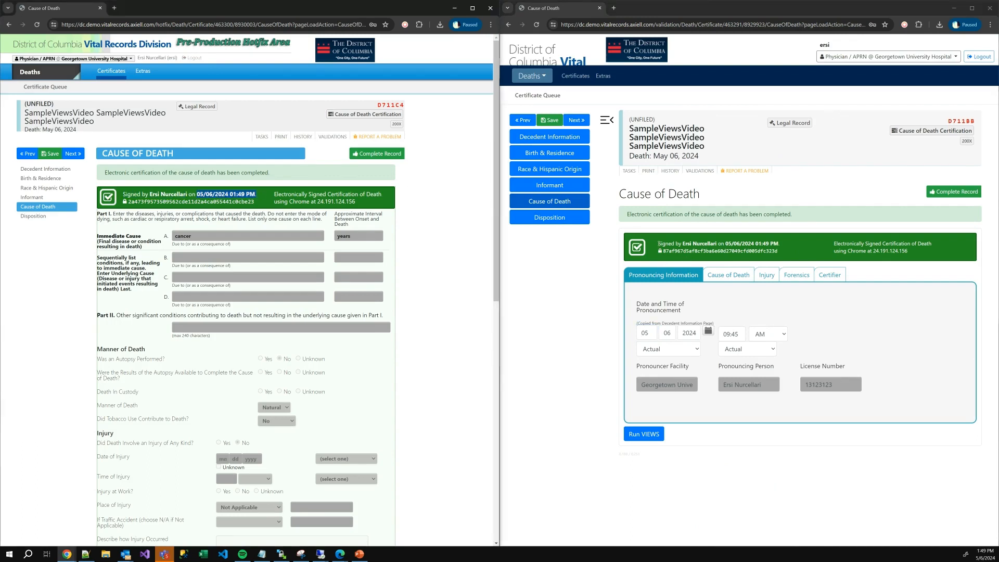
{"action": "left_click_drag", "start_coordinate": [658, 244], "coordinate": [777, 244]}
{"action": "left_click", "coordinate": [788, 253]}
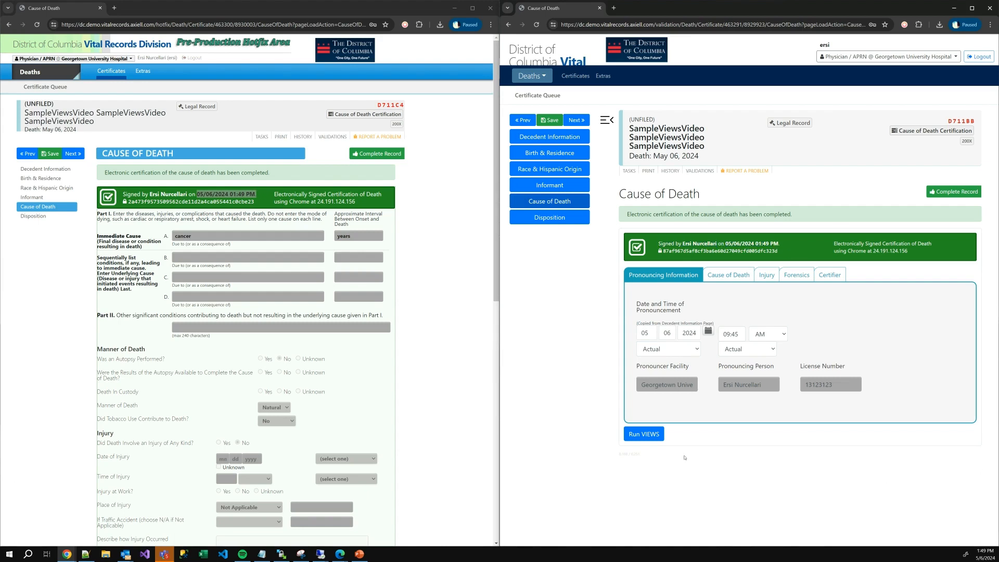
{"action": "left_click", "coordinate": [731, 276]}
{"action": "left_click", "coordinate": [766, 275]}
{"action": "left_click", "coordinate": [797, 274]}
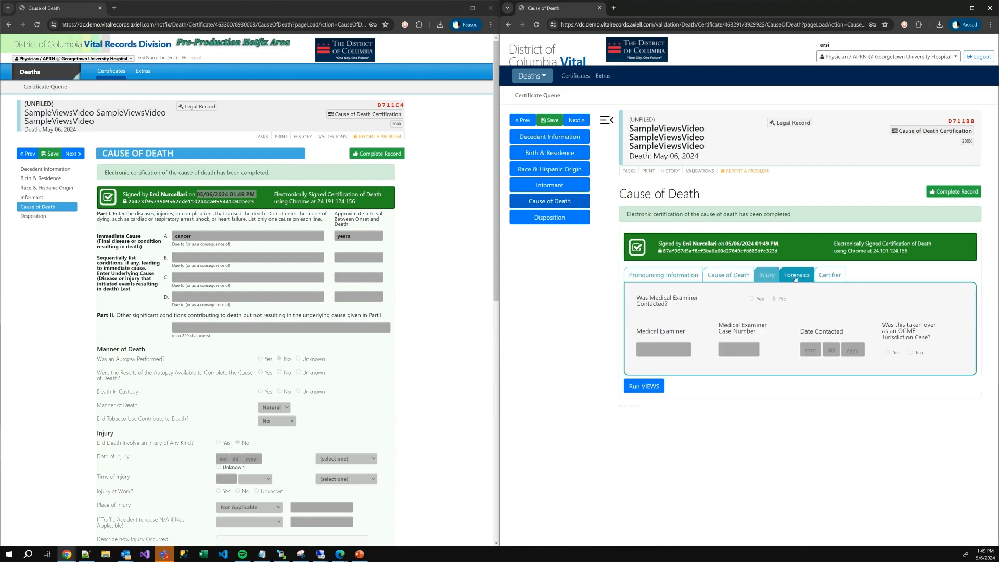
{"action": "left_click", "coordinate": [827, 276]}
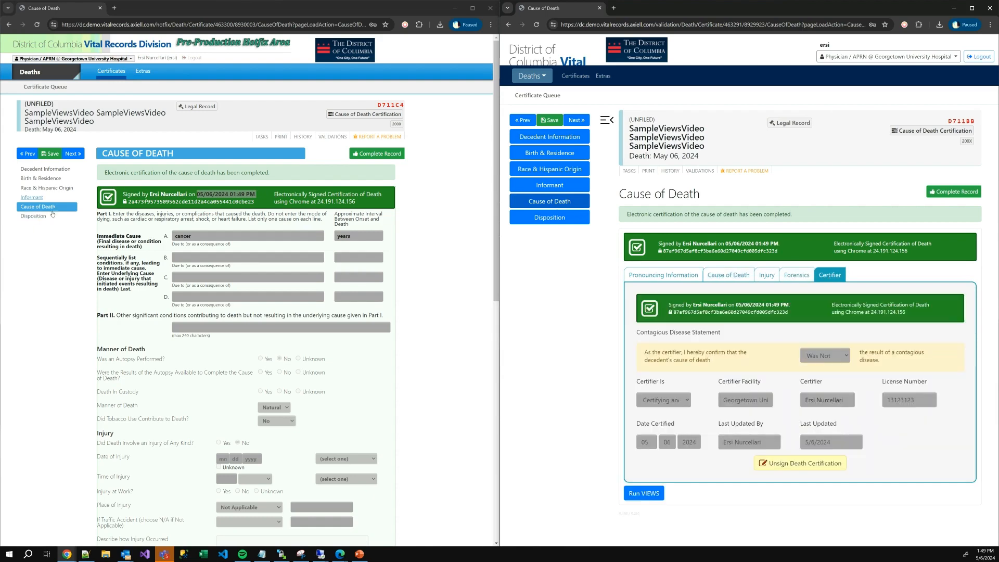
Check whether fields are locked on the hotfix record's Disposition and Informant pages and in the validation record's Cause of Death section.
{"action": "left_click", "coordinate": [36, 218]}
{"action": "left_click", "coordinate": [32, 197]}
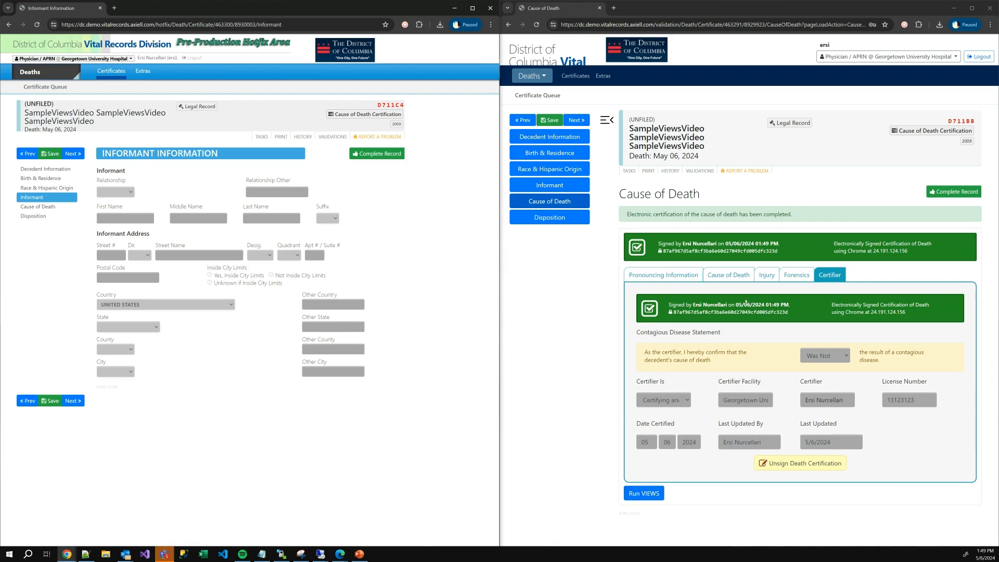
{"action": "left_click", "coordinate": [735, 275]}
{"action": "scroll", "coordinate": [728, 322], "scroll_direction": "down", "scroll_amount": 4}
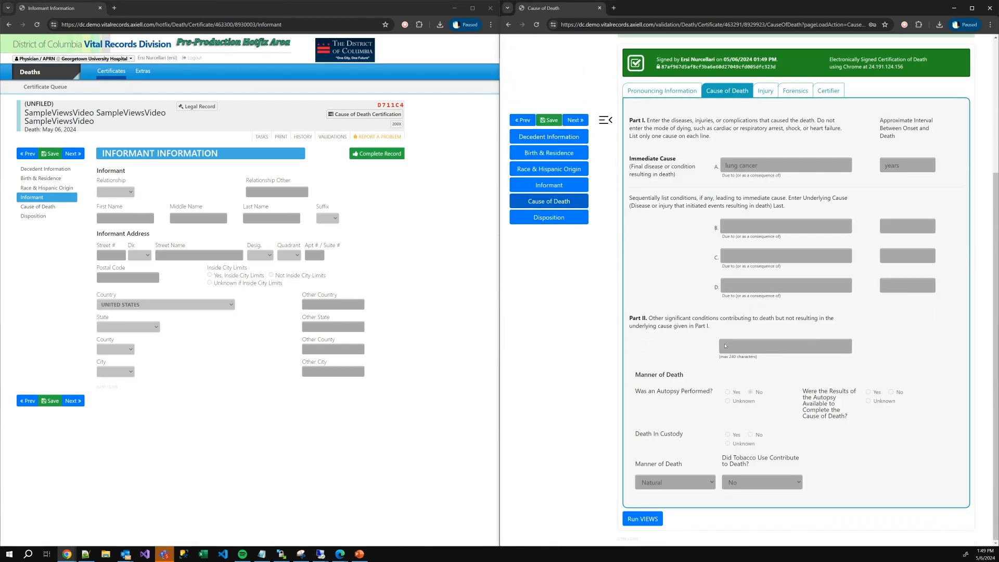
{"action": "scroll", "coordinate": [756, 401], "scroll_direction": "up", "scroll_amount": 4}
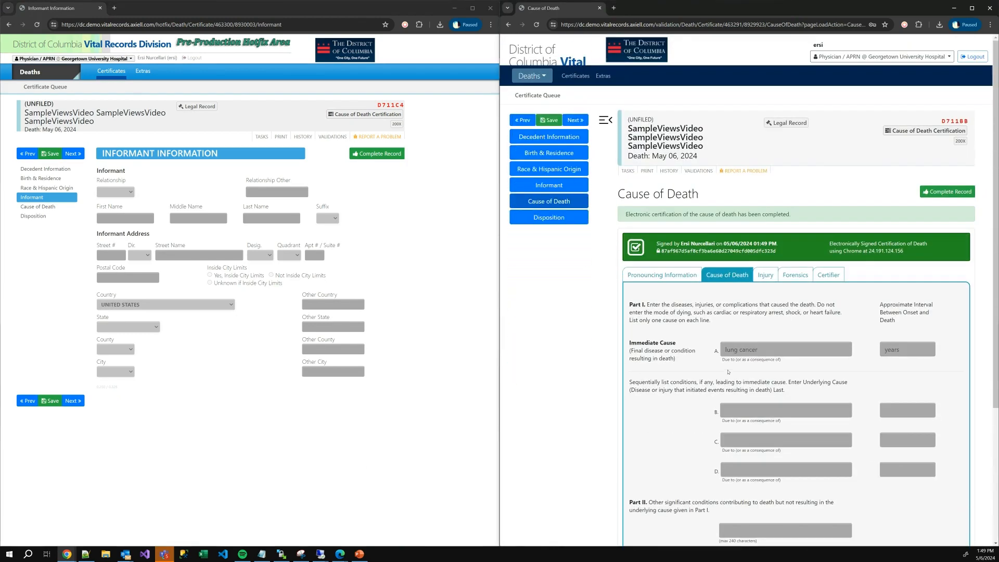
{"action": "scroll", "coordinate": [739, 372], "scroll_direction": "down", "scroll_amount": 3}
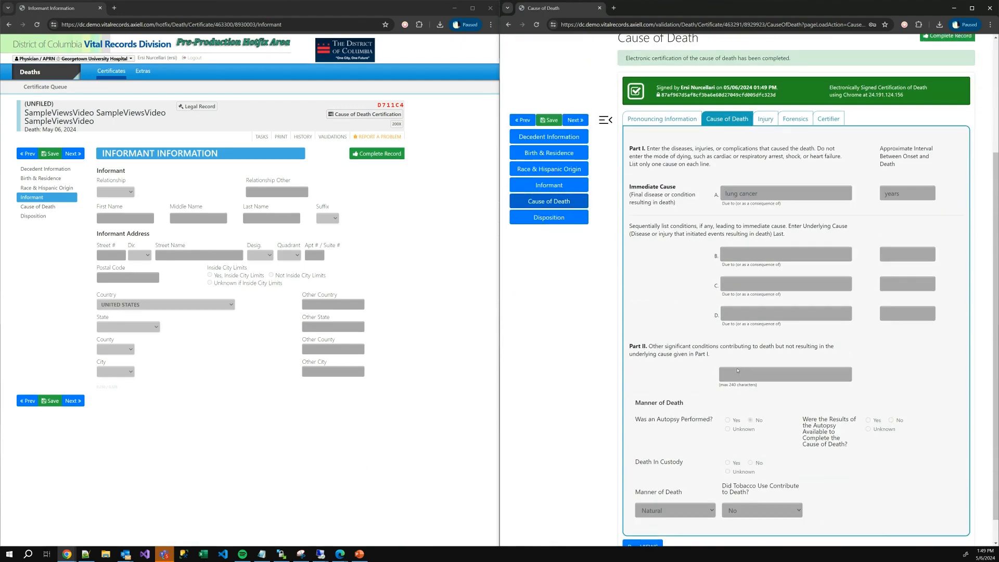
{"action": "scroll", "coordinate": [727, 384], "scroll_direction": "up", "scroll_amount": 2}
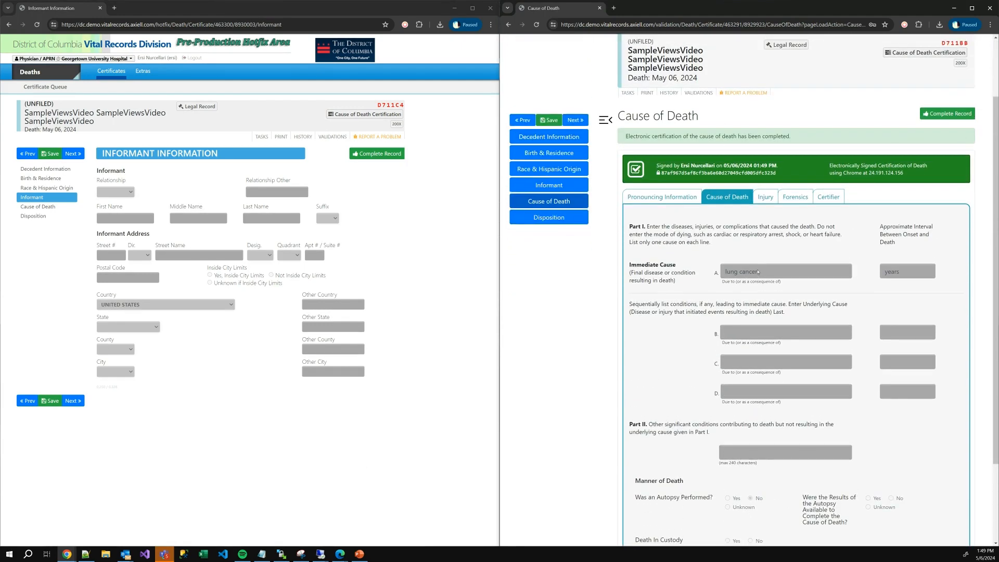
{"action": "scroll", "coordinate": [758, 275], "scroll_direction": "down", "scroll_amount": 2}
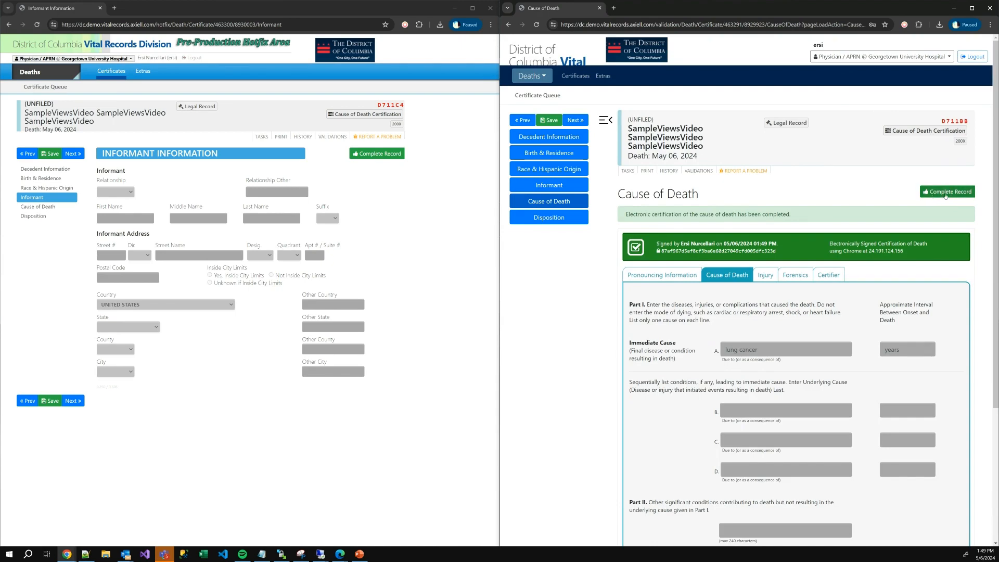
Complete the certified record in both the validation and hotfix sites and check the Pending Death Certifications queue in each.
{"action": "left_click", "coordinate": [946, 195]}
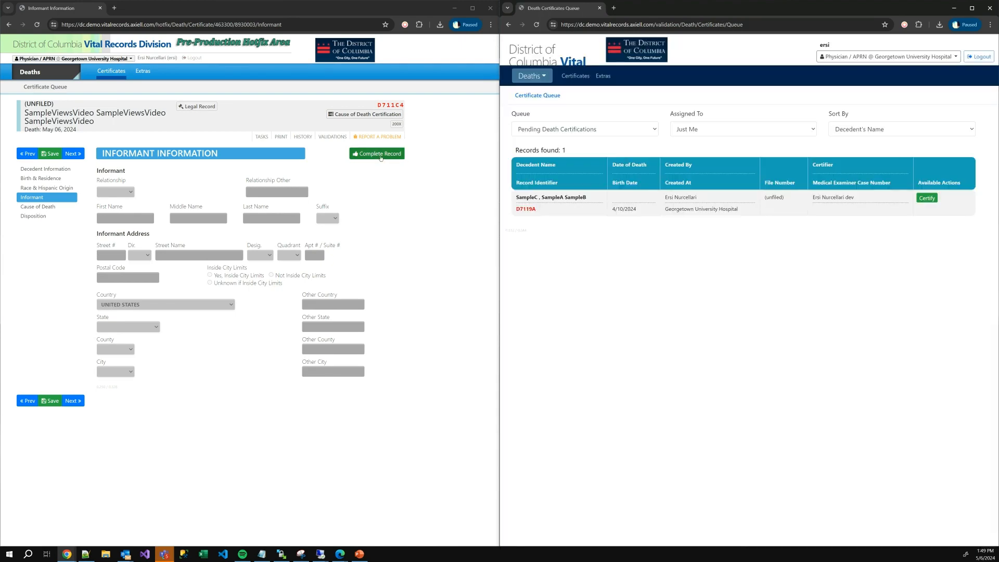
{"action": "left_click", "coordinate": [380, 154]}
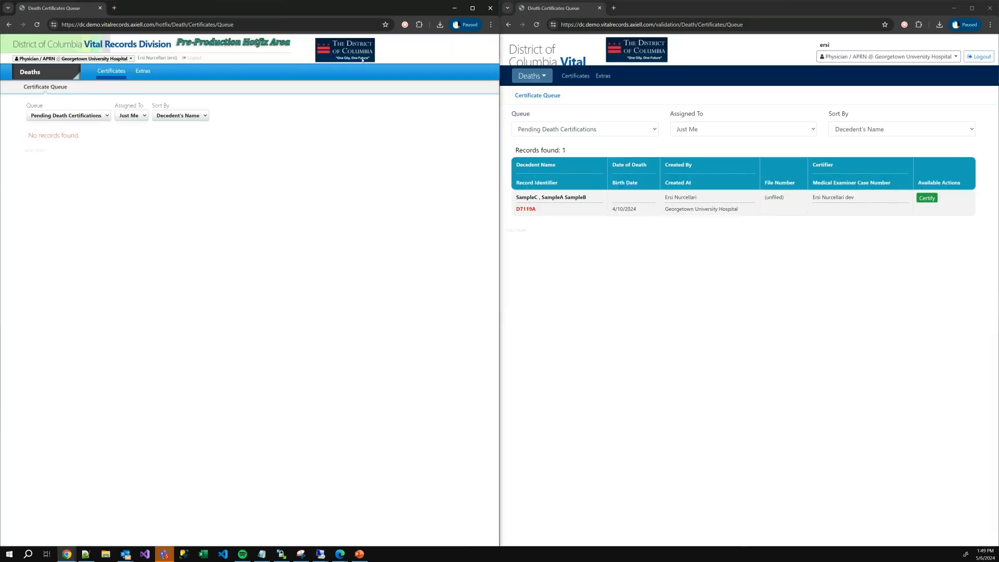
{"action": "left_click", "coordinate": [62, 115]}
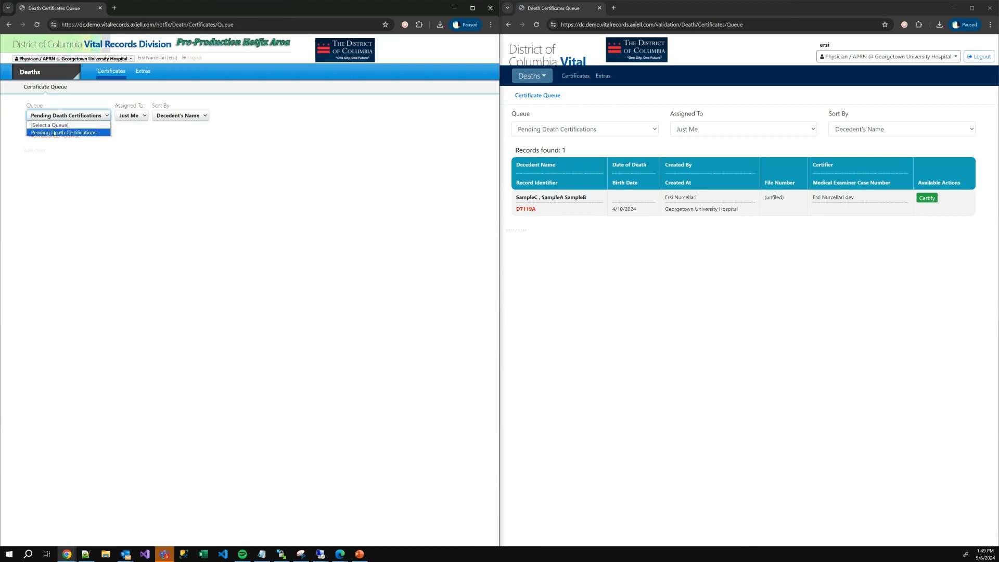
{"action": "left_click", "coordinate": [55, 133]}
{"action": "left_click", "coordinate": [557, 129]}
{"action": "left_click", "coordinate": [556, 151]}
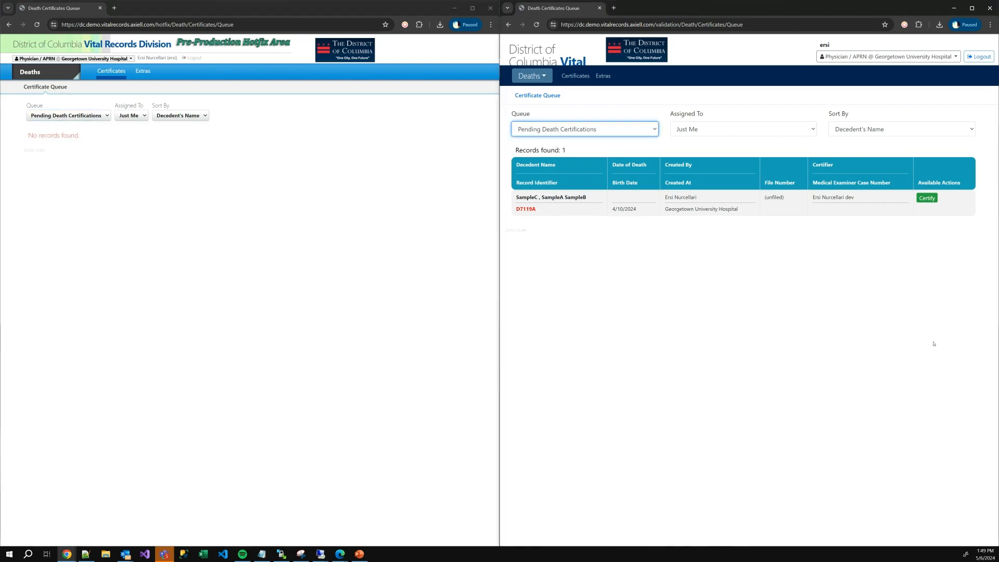